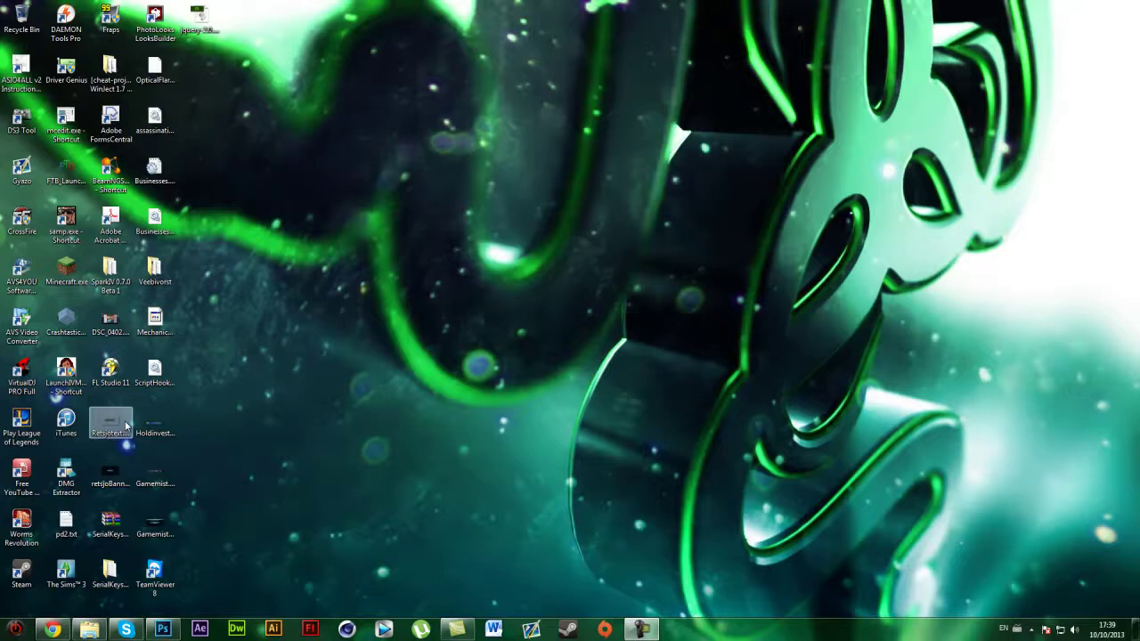
- Switch to Photoshop, fill the empty canvas layer with the blue foreground color and add a new layer above it
click(174, 630)
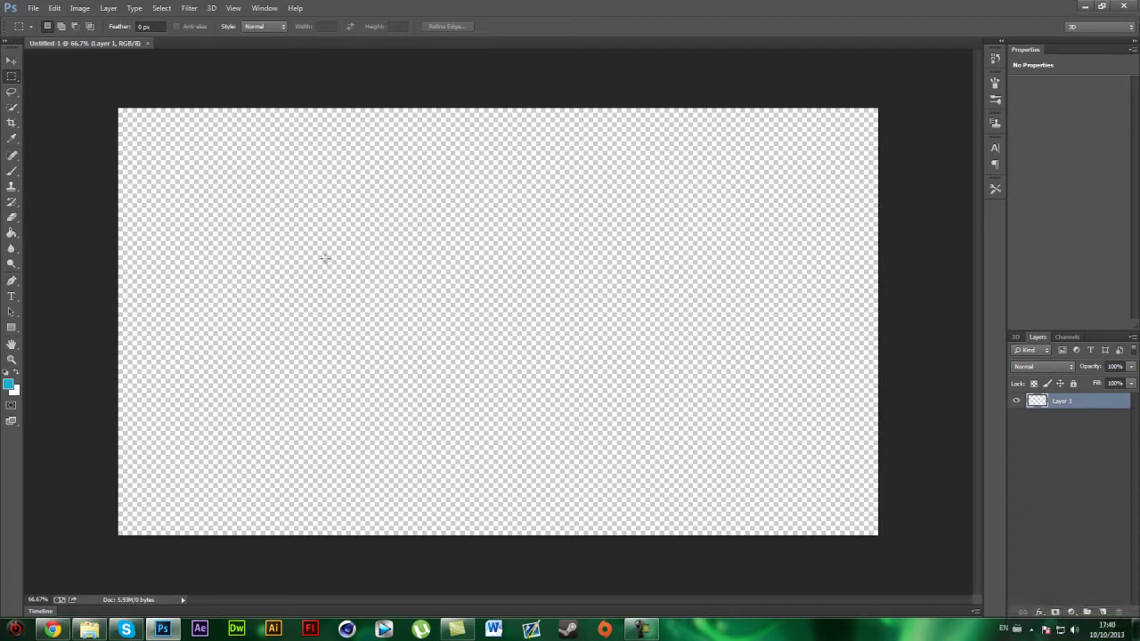
click(11, 233)
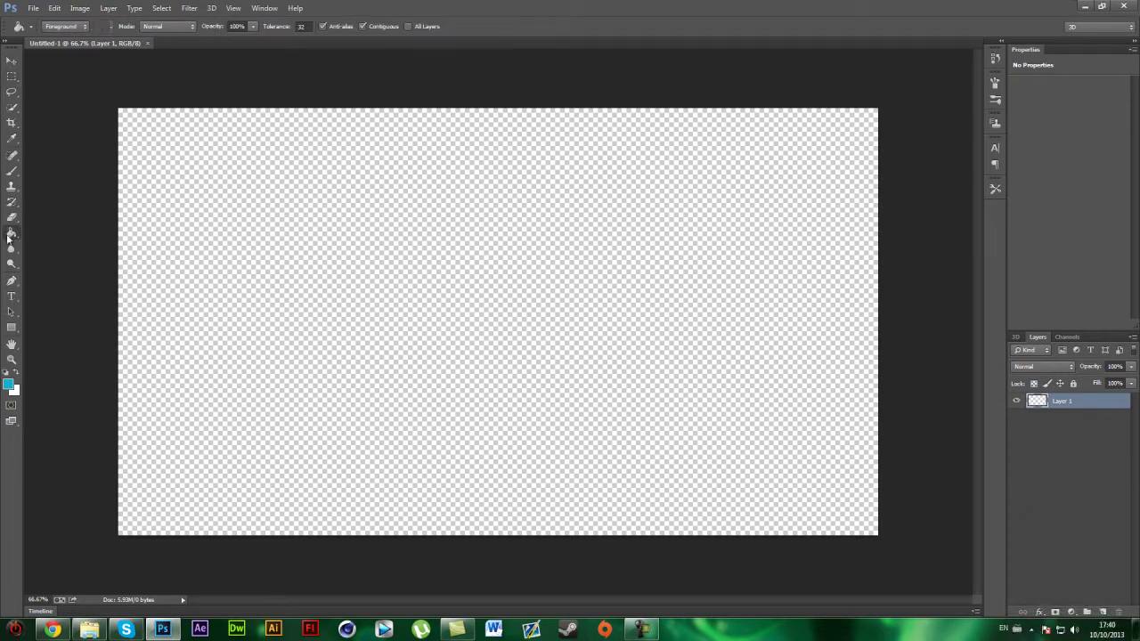
click(282, 308)
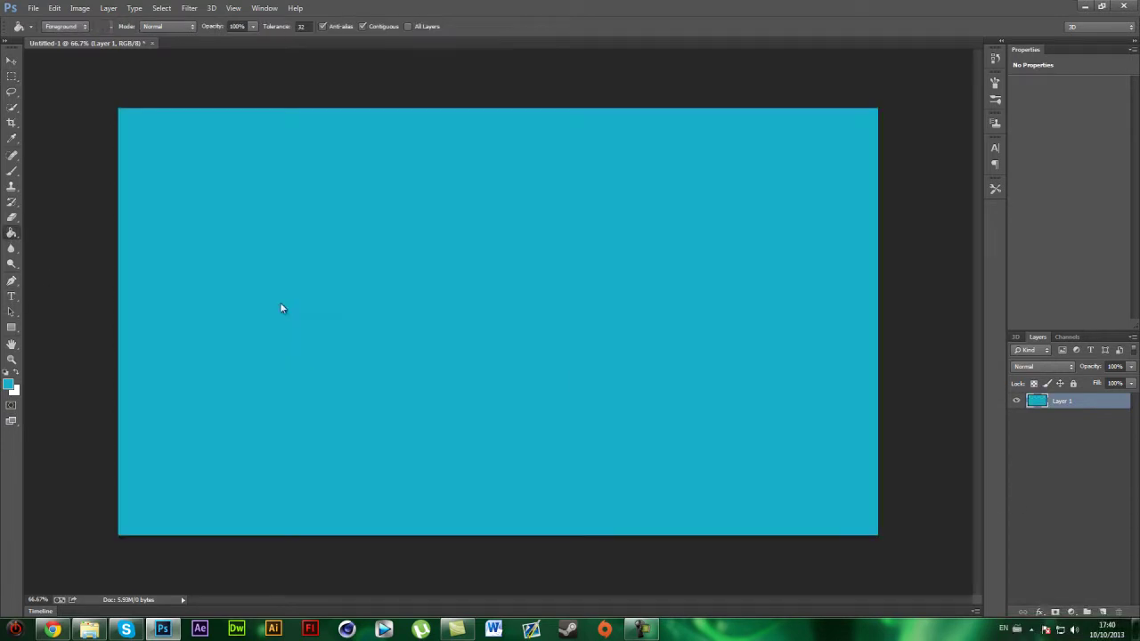
click(1103, 612)
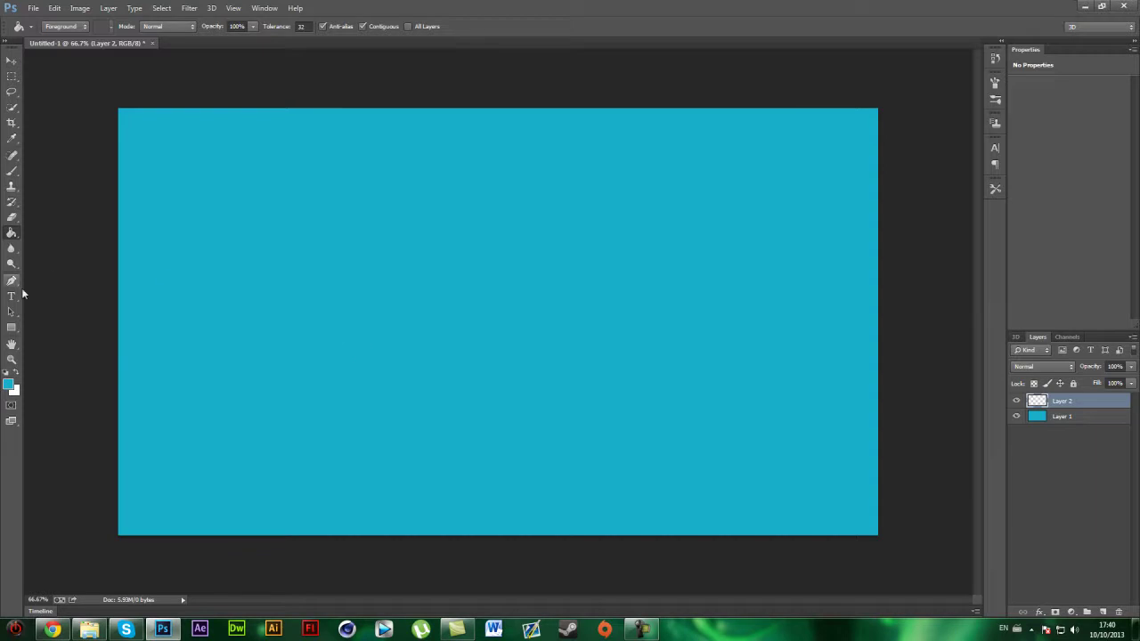
- Show the rulers, place horizontal and vertical guides through the canvas center, and draw a 604 × 604 px square centered on them
click(12, 328)
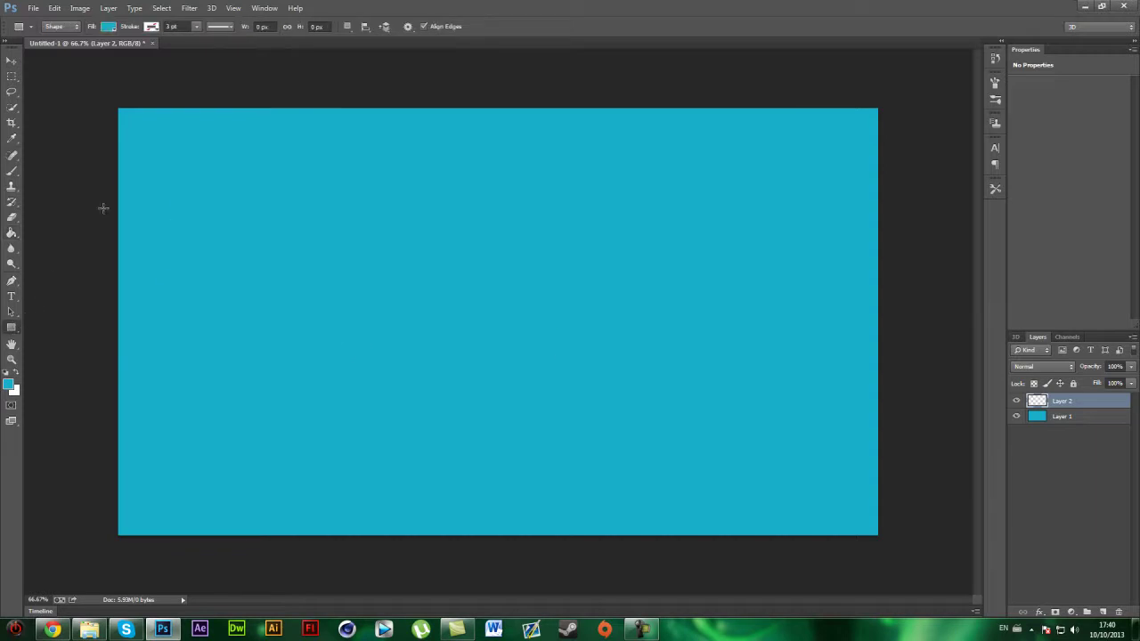
click(232, 9)
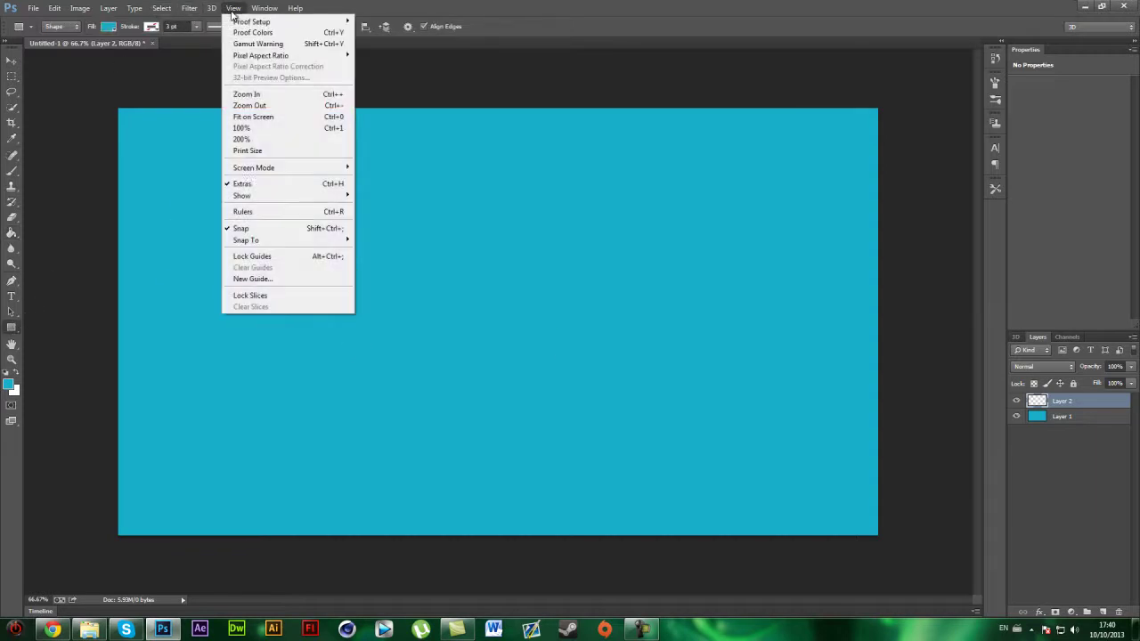
click(253, 211)
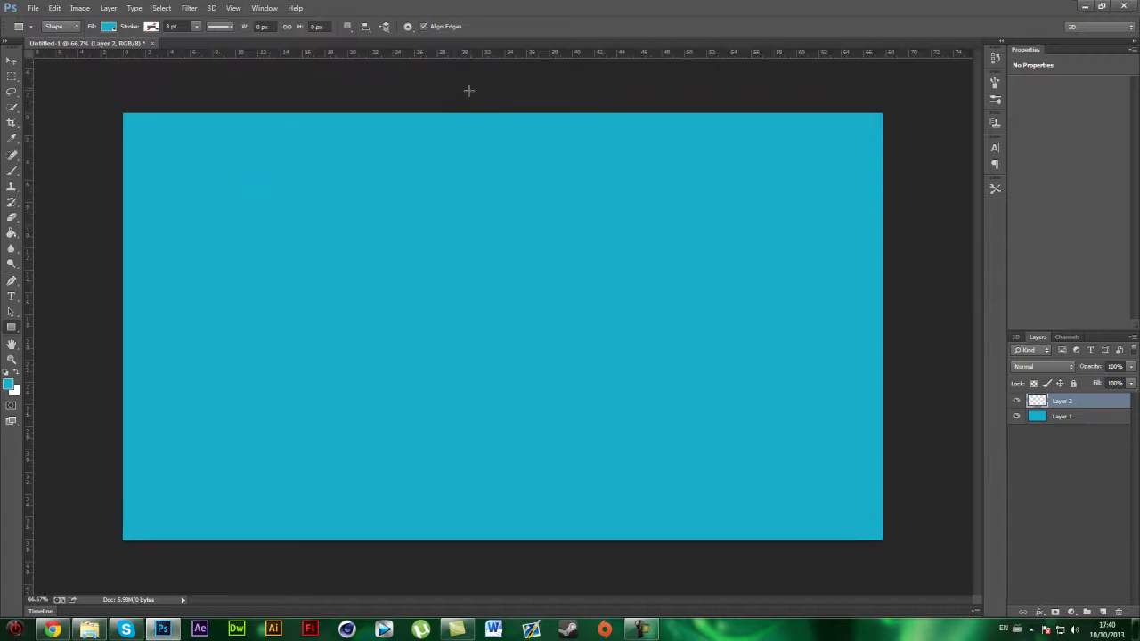
drag(490, 55, 514, 326)
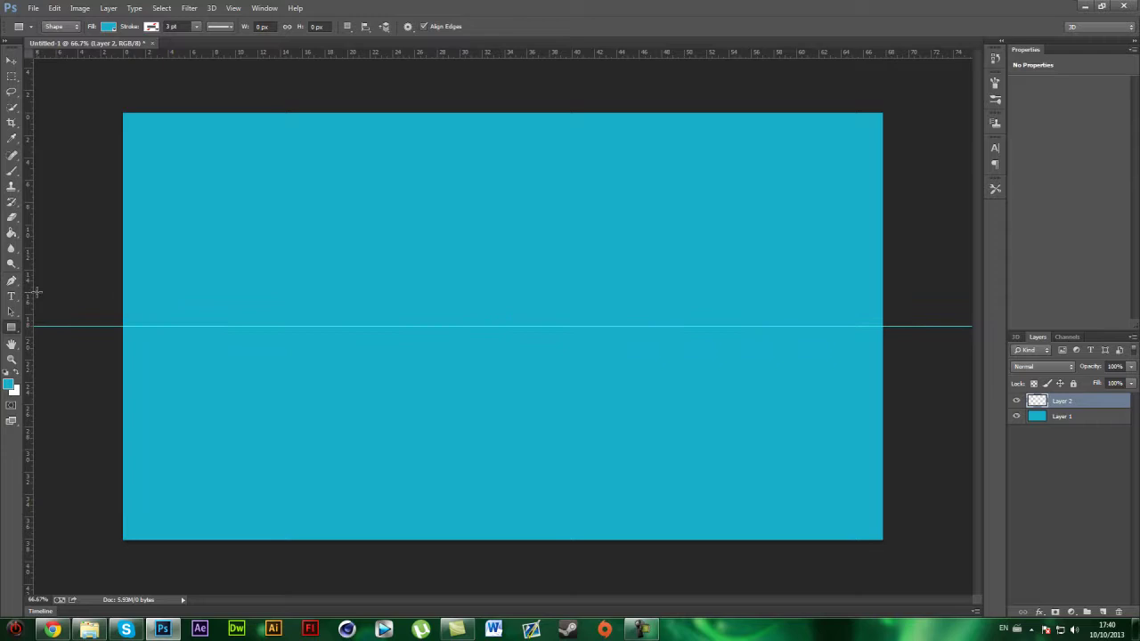
mouse_move(31, 295)
mouse_down()
mouse_move(504, 326)
mouse_move(577, 379)
mouse_move(676, 414)
mouse_move(749, 466)
mouse_move(717, 444)
mouse_up()
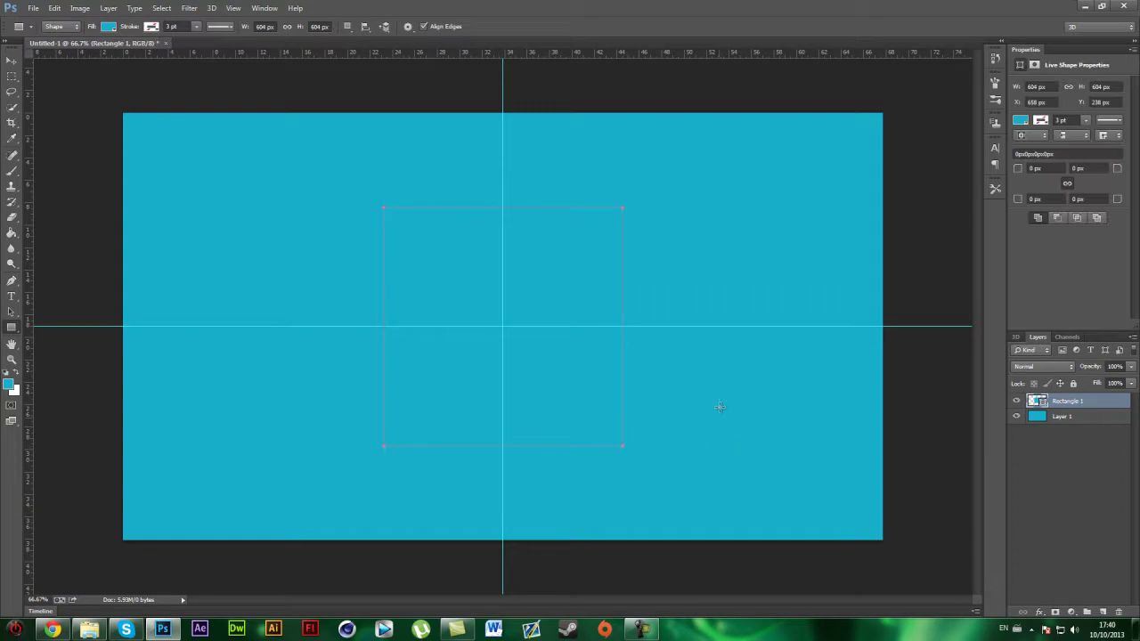
- Apply a dark red Color Overlay layer style to the square's layer
click(1071, 415)
right_click(1069, 401)
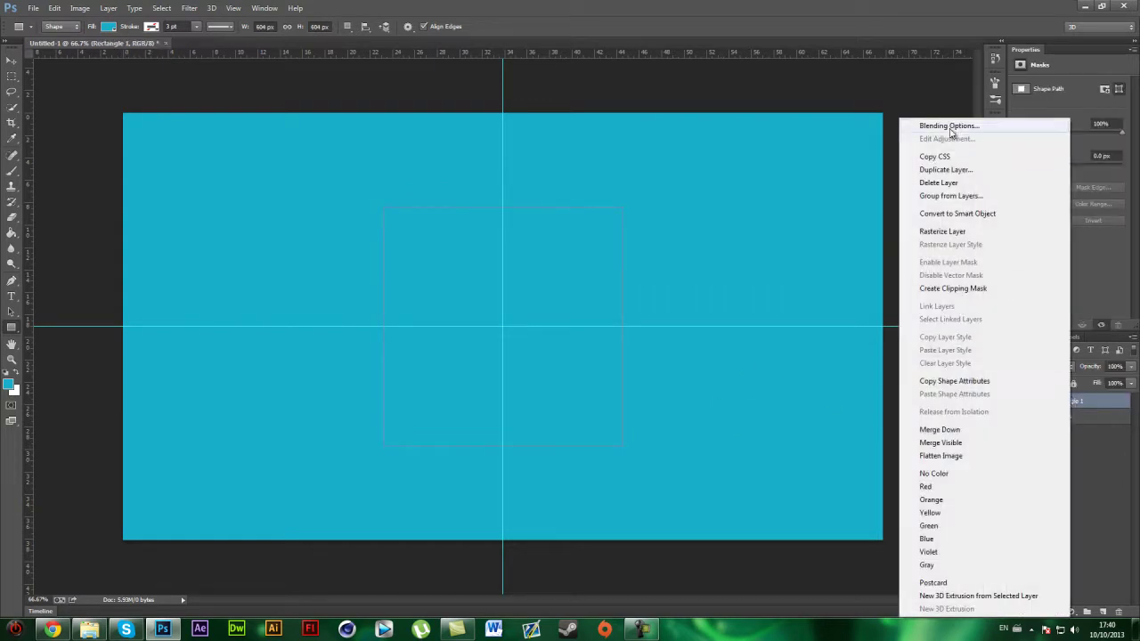
click(949, 127)
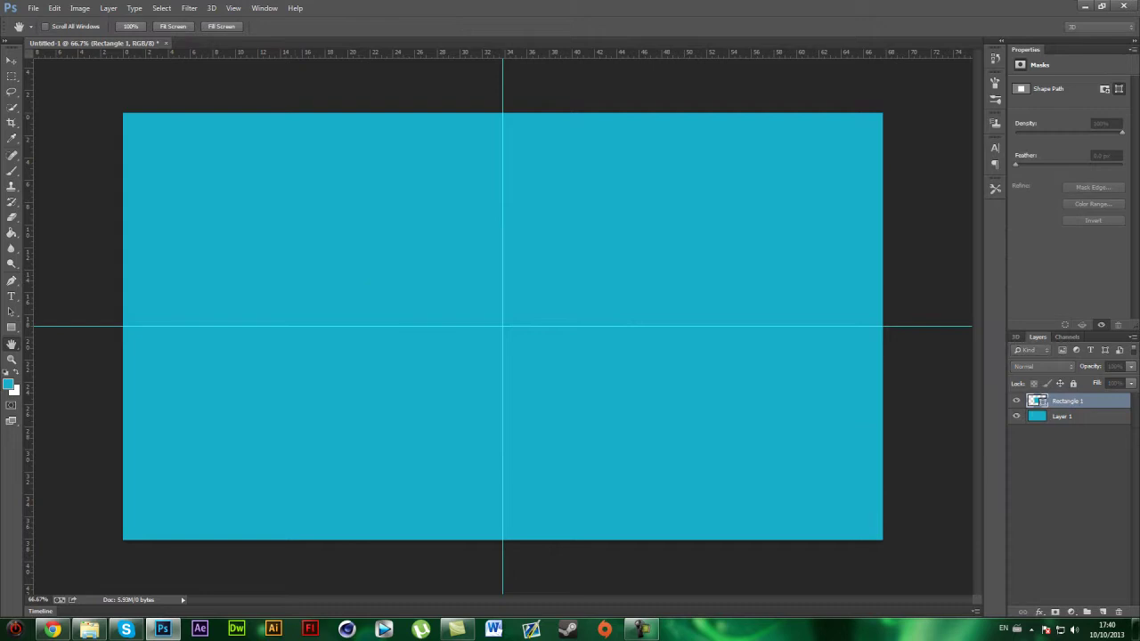
key(0)
key(i)
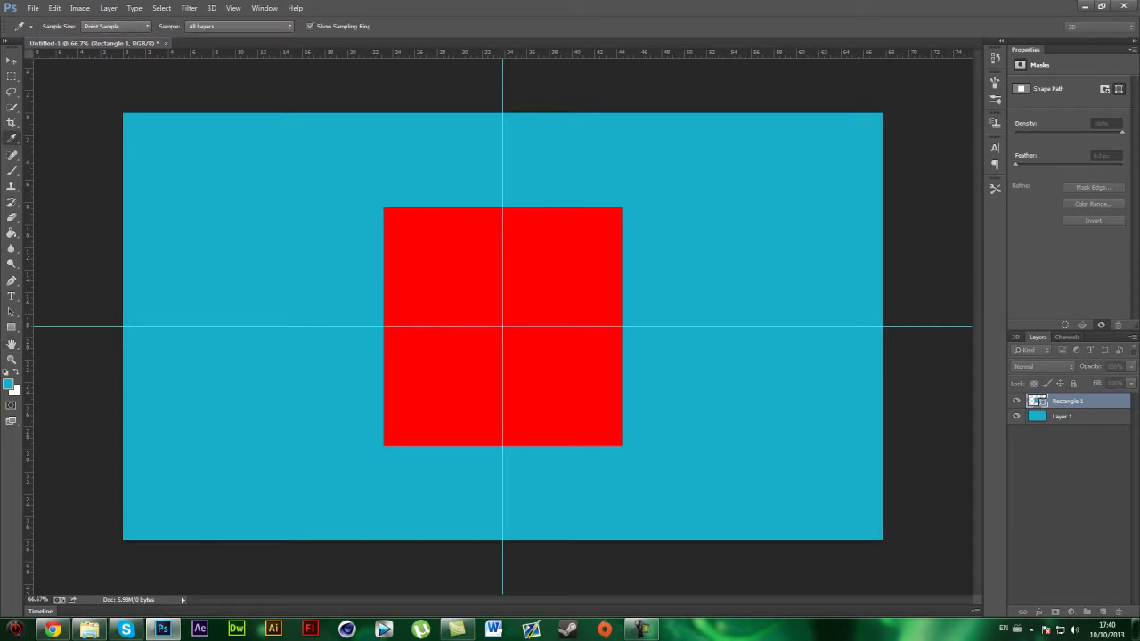
key(7)
key(5)
key(7)
key(8)
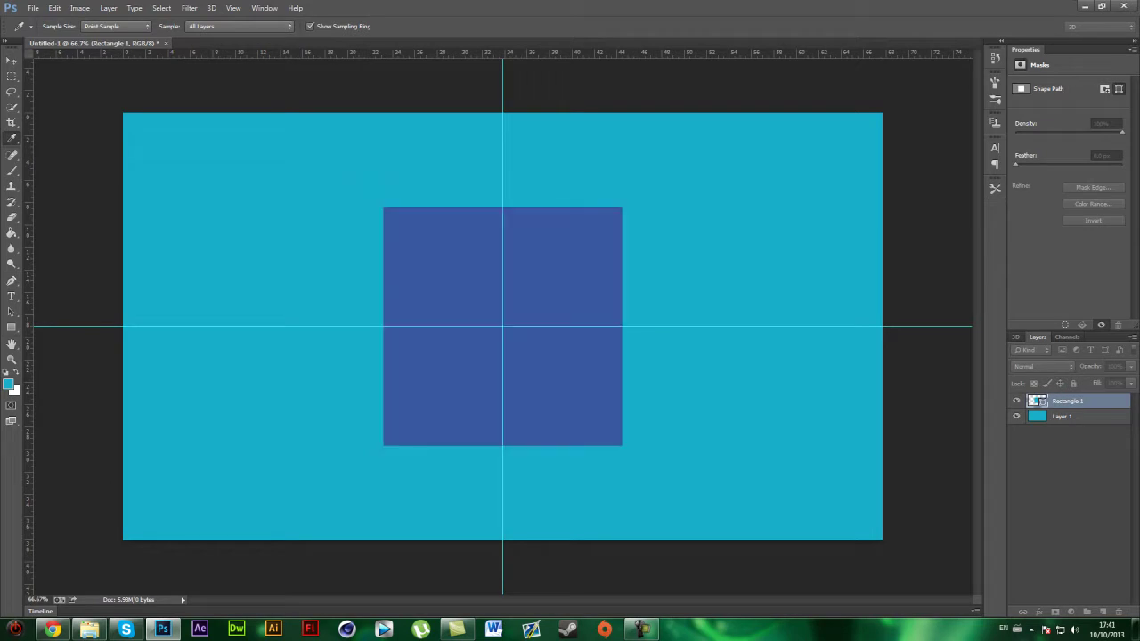
key(5)
key(3)
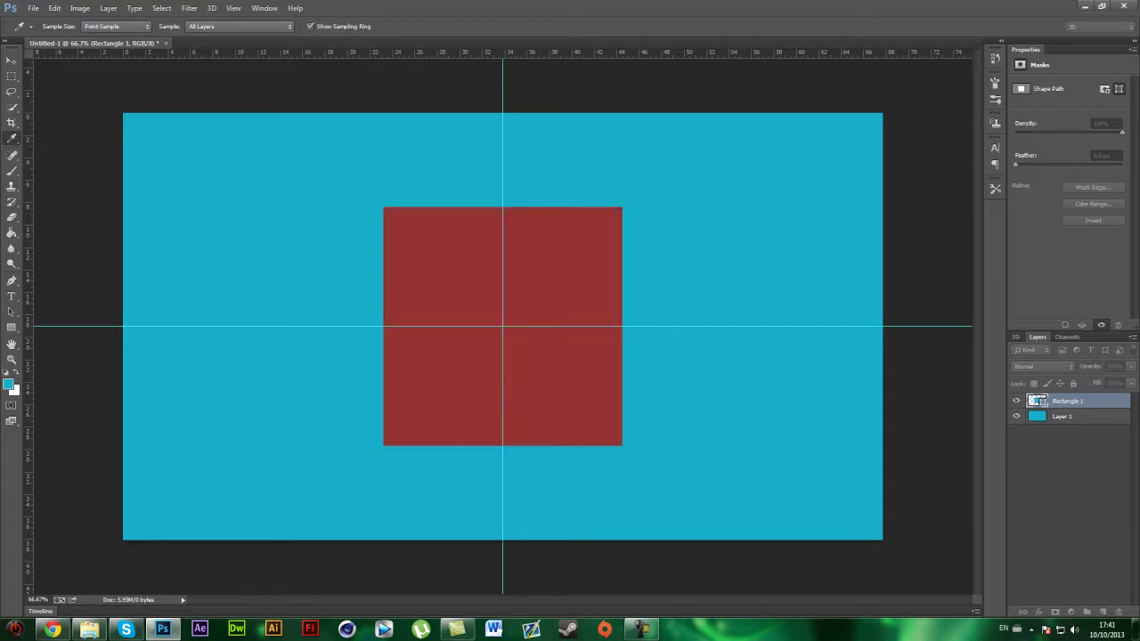
key(h)
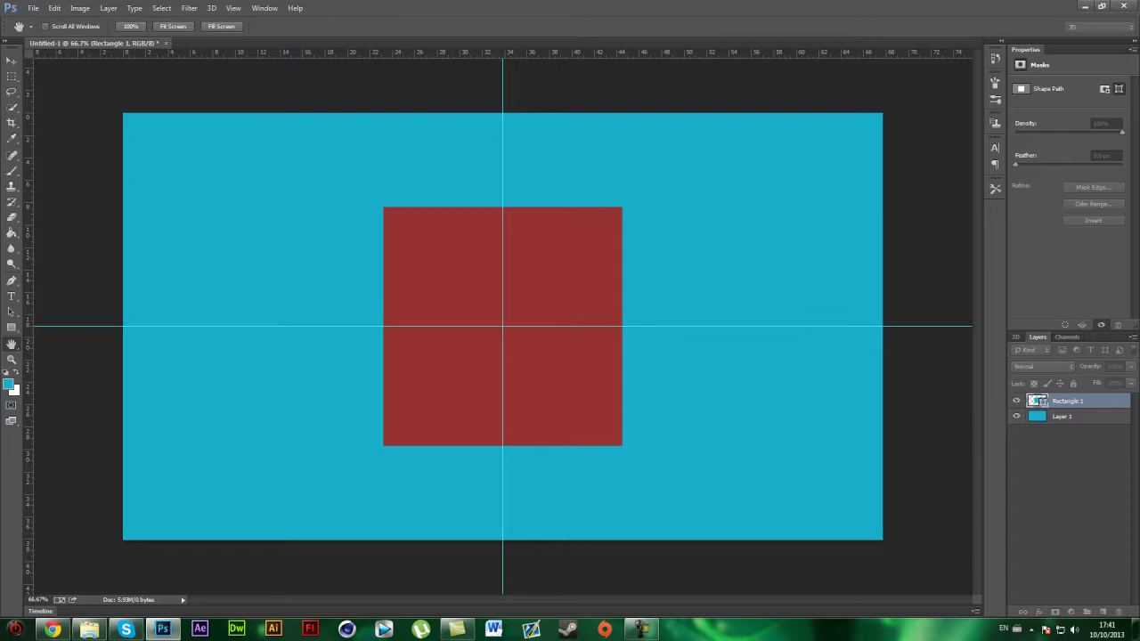
key(Return)
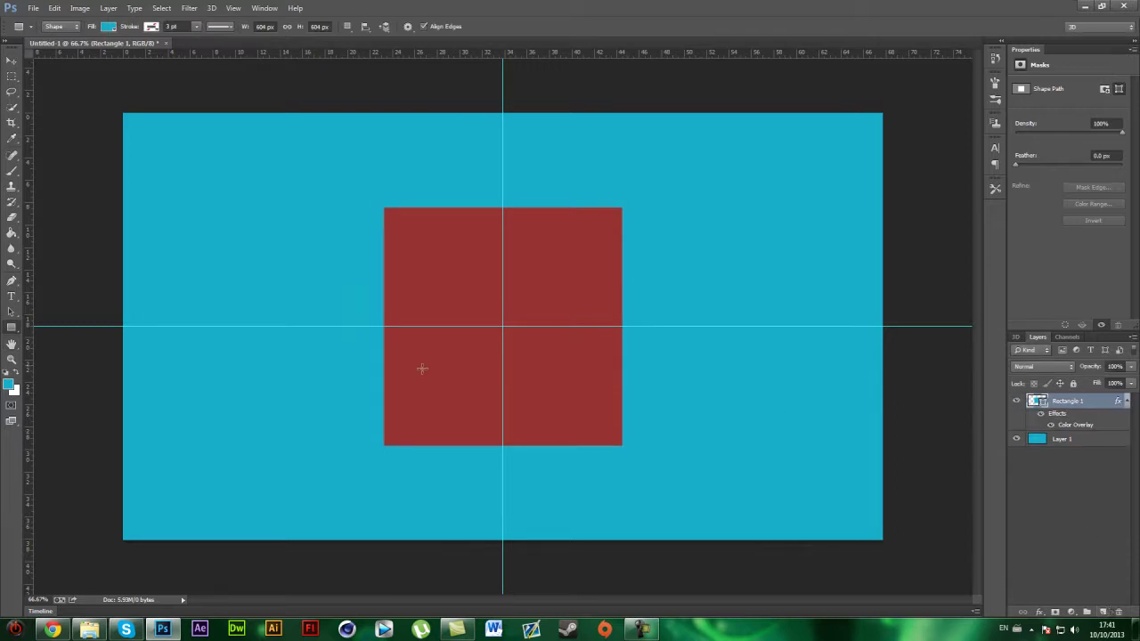
- Rasterize the square's layer and create a new 3D extrusion from it
right_click(1064, 404)
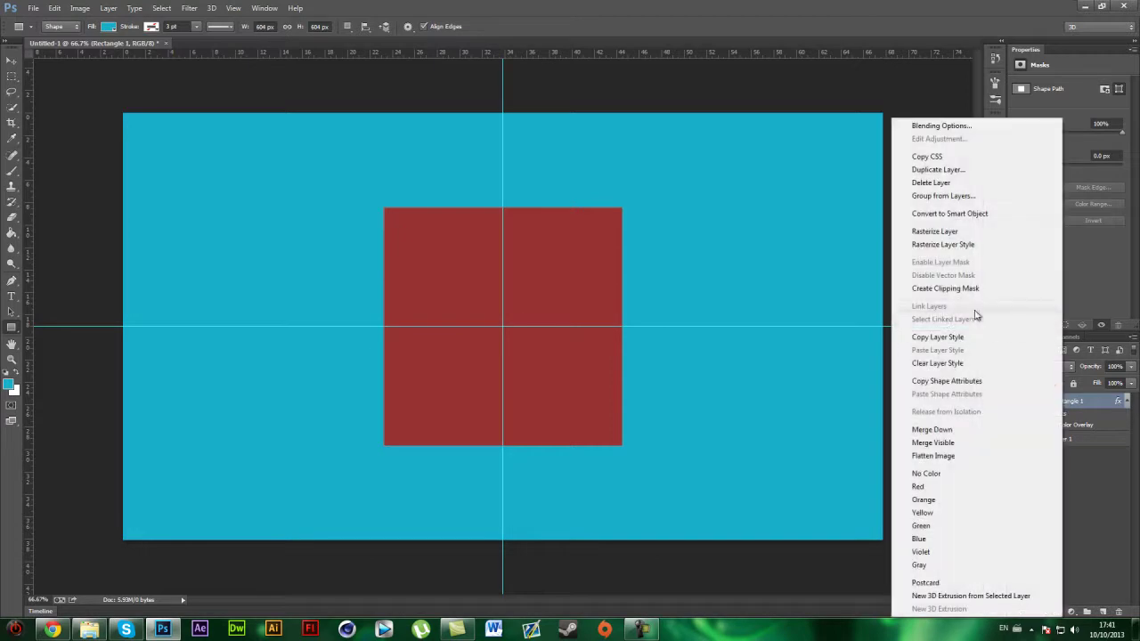
click(948, 236)
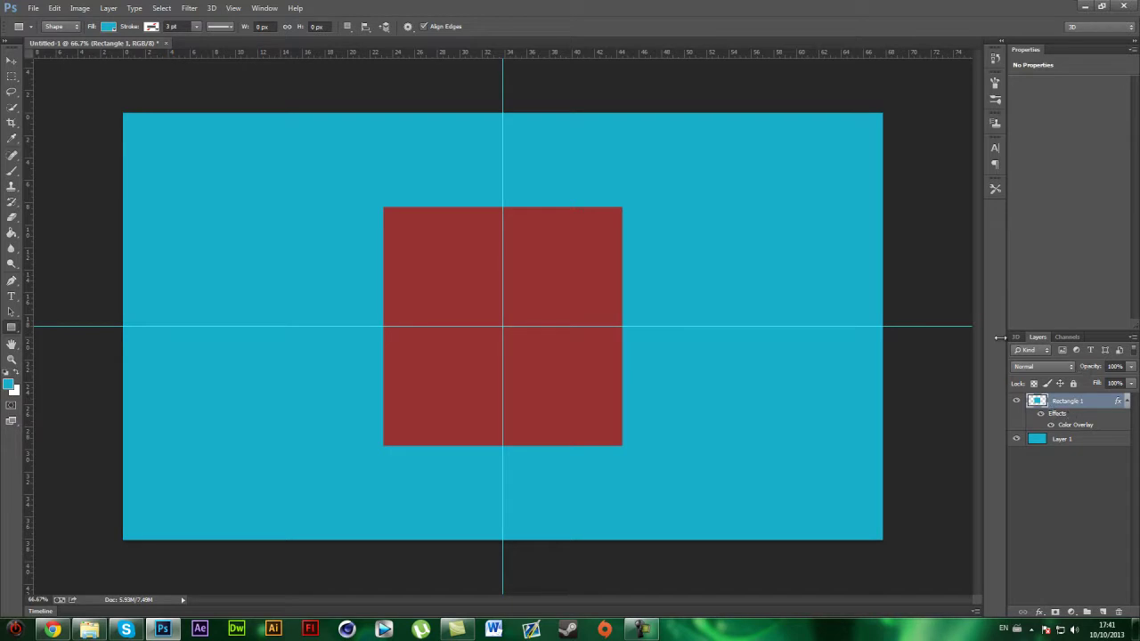
click(213, 8)
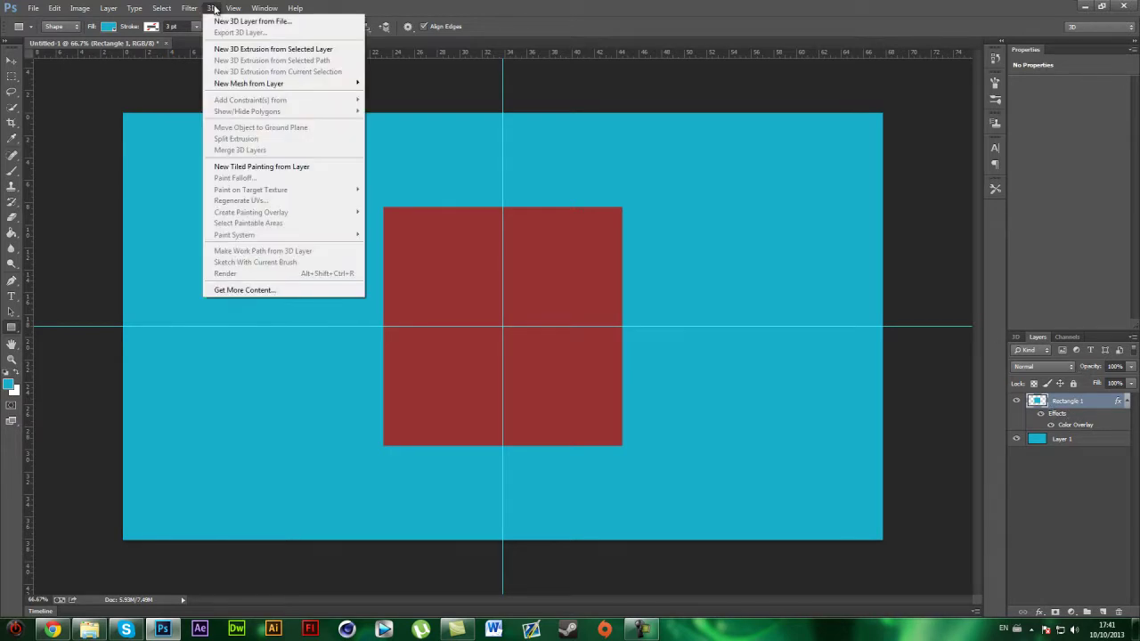
click(272, 51)
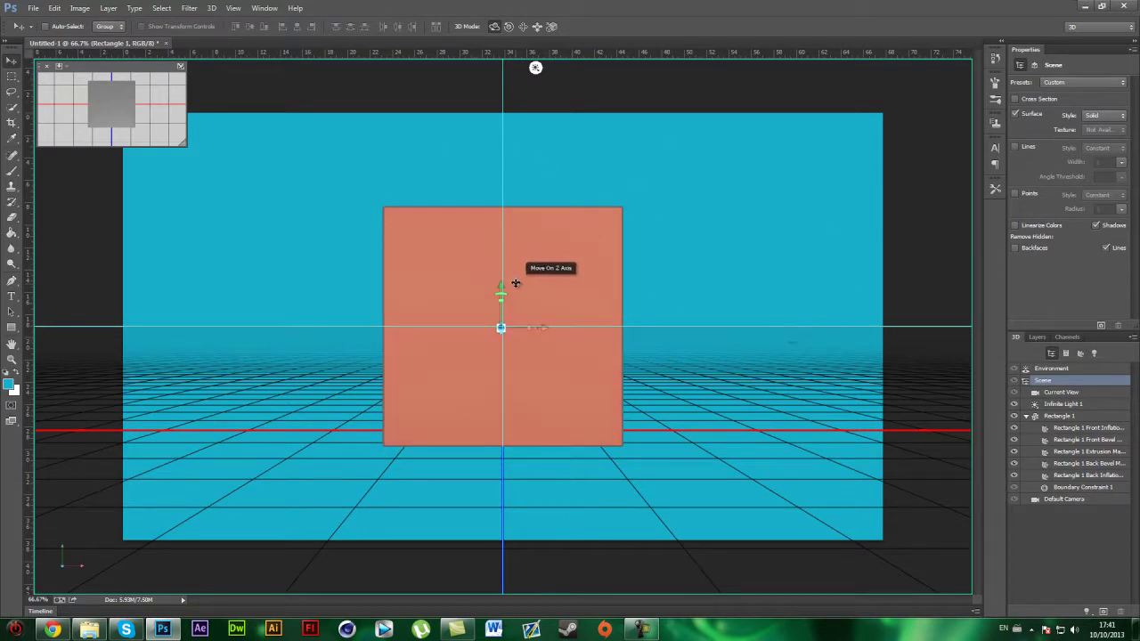
- Swap the main and secondary 3D views so the main view shows the extrusion from the top
click(180, 67)
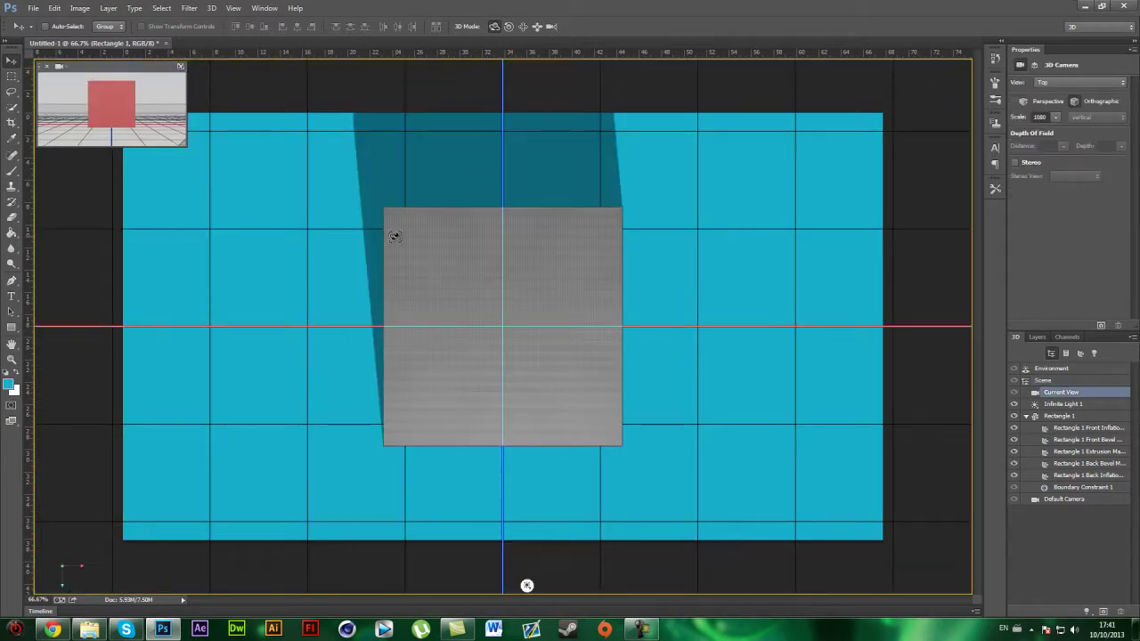
click(181, 67)
click(181, 68)
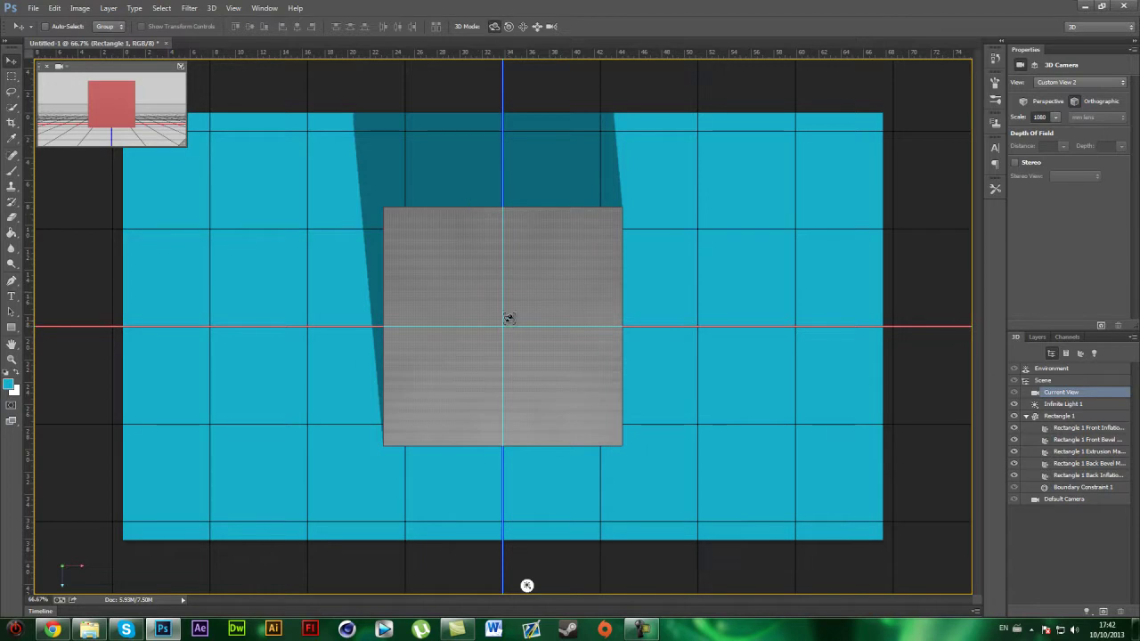
- Aim Infinite Light 1 from the upper left so the square's long shadow falls to the lower right, and render the scene
click(1063, 405)
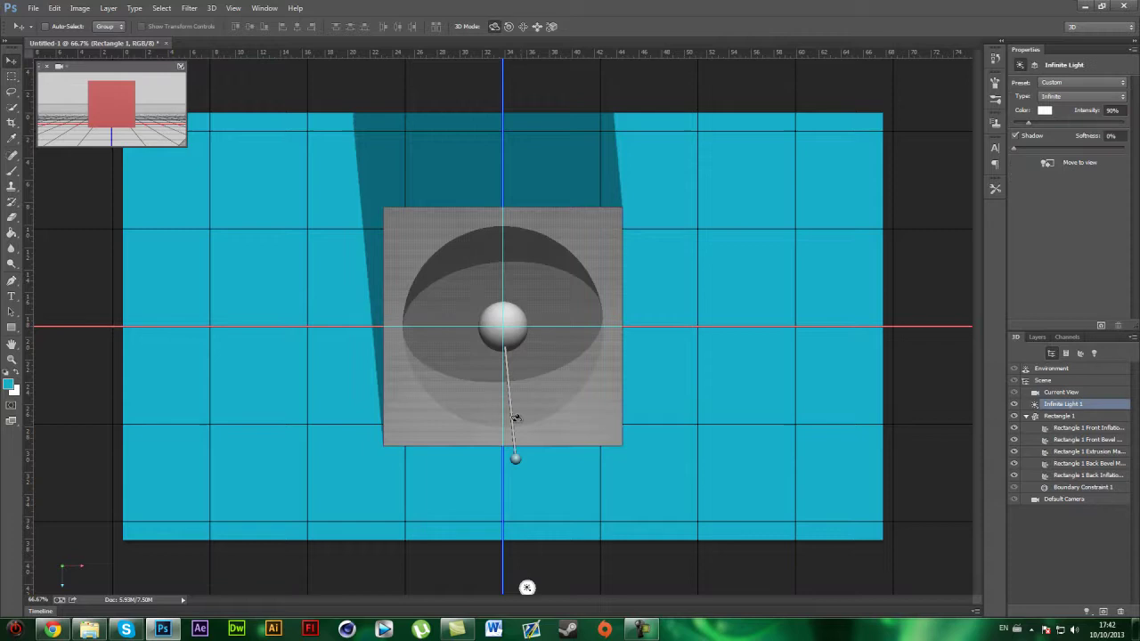
drag(517, 458, 410, 160)
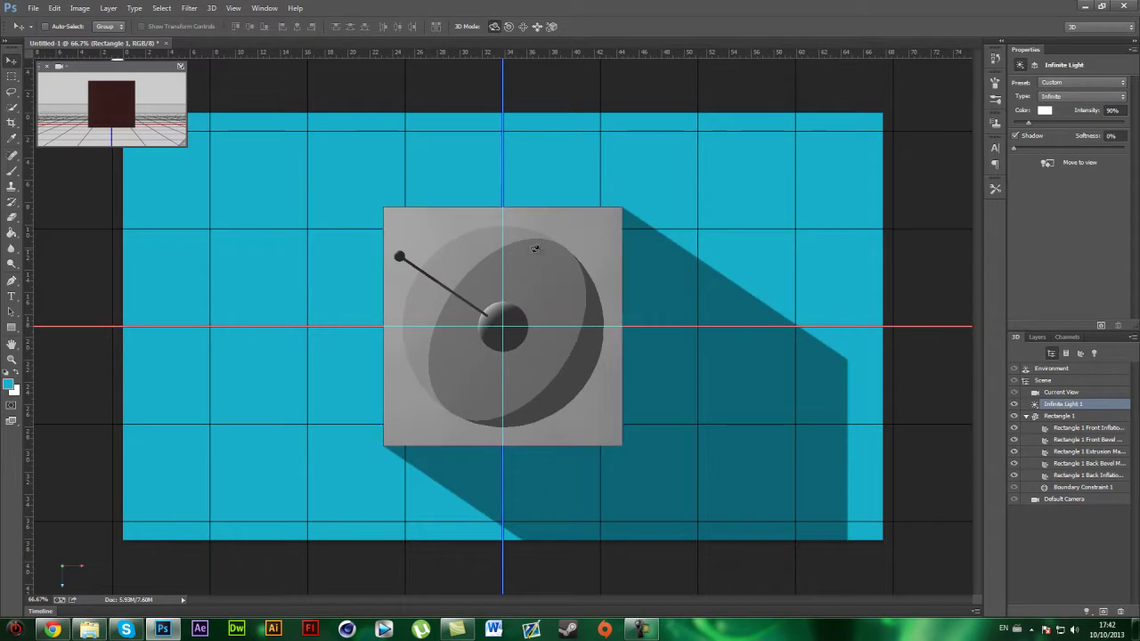
mouse_move(400, 252)
mouse_down()
mouse_move(405, 224)
mouse_move(359, 222)
mouse_move(452, 211)
mouse_move(529, 236)
mouse_move(646, 318)
mouse_move(448, 275)
mouse_move(371, 220)
mouse_up()
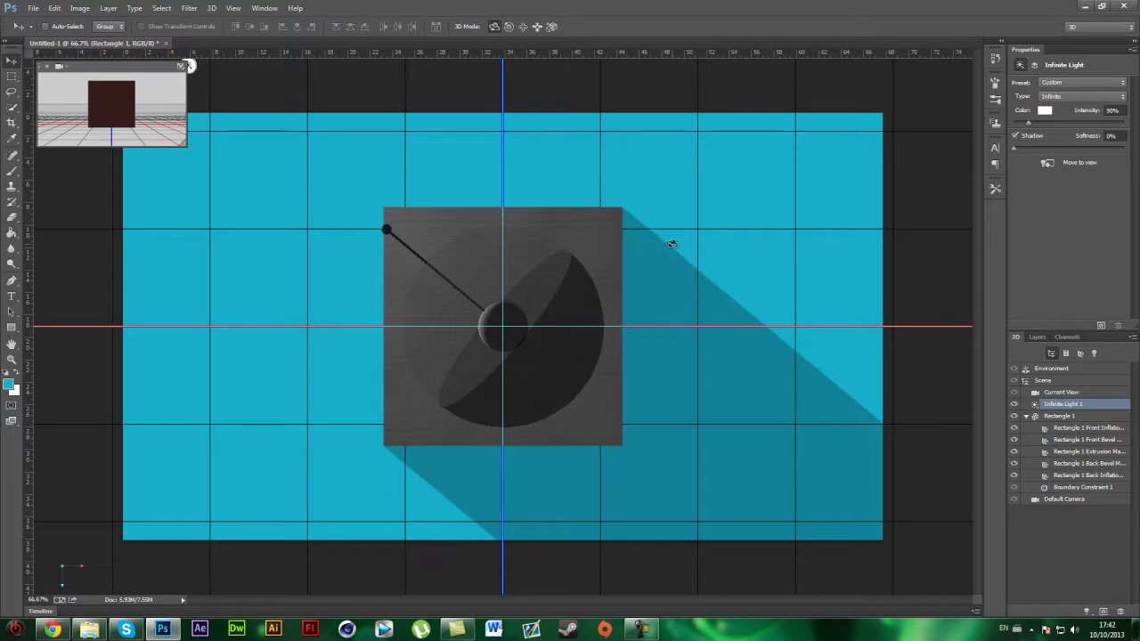
click(1101, 328)
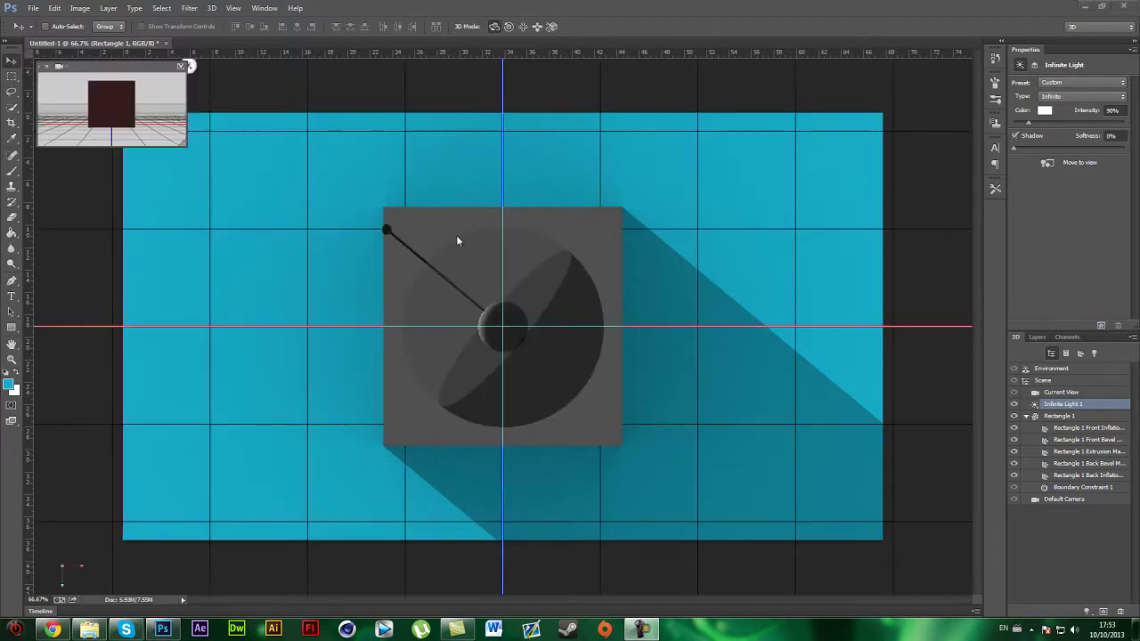
- Inspect the rendered shadow without the 3D overlays by activating Layer 1, and return to the square's 3D scene components
click(1037, 338)
click(1062, 483)
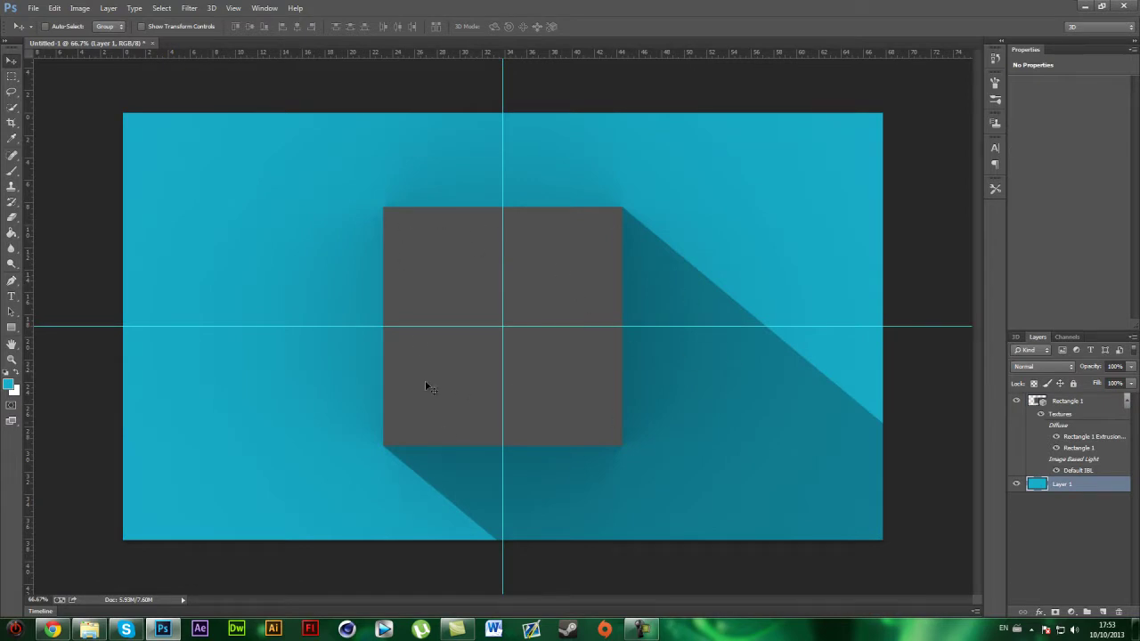
click(1066, 401)
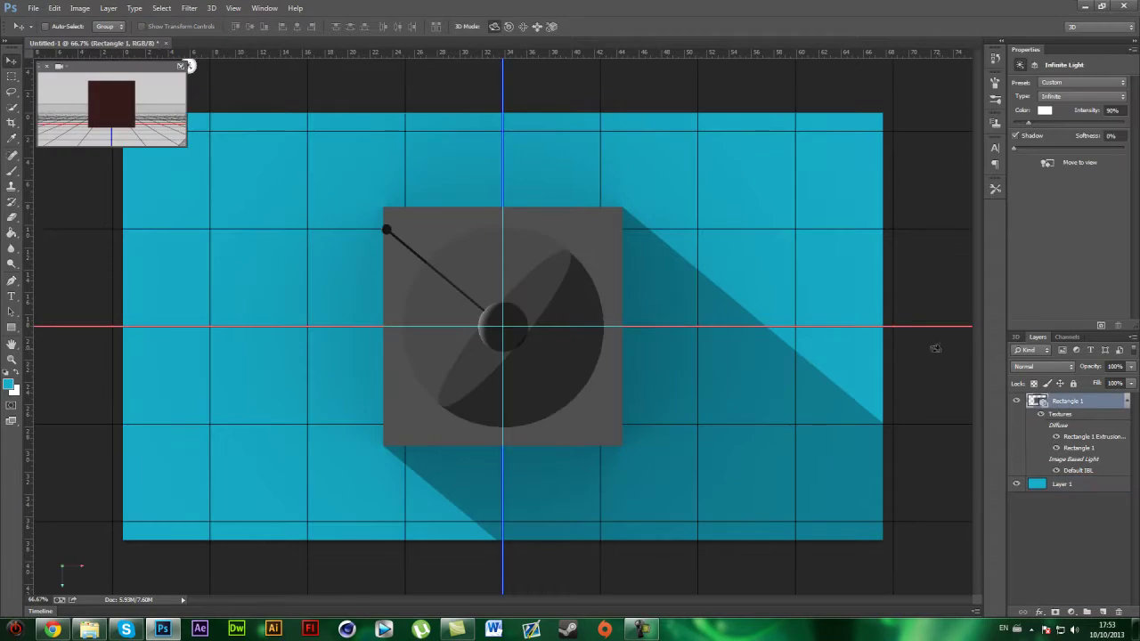
click(1016, 338)
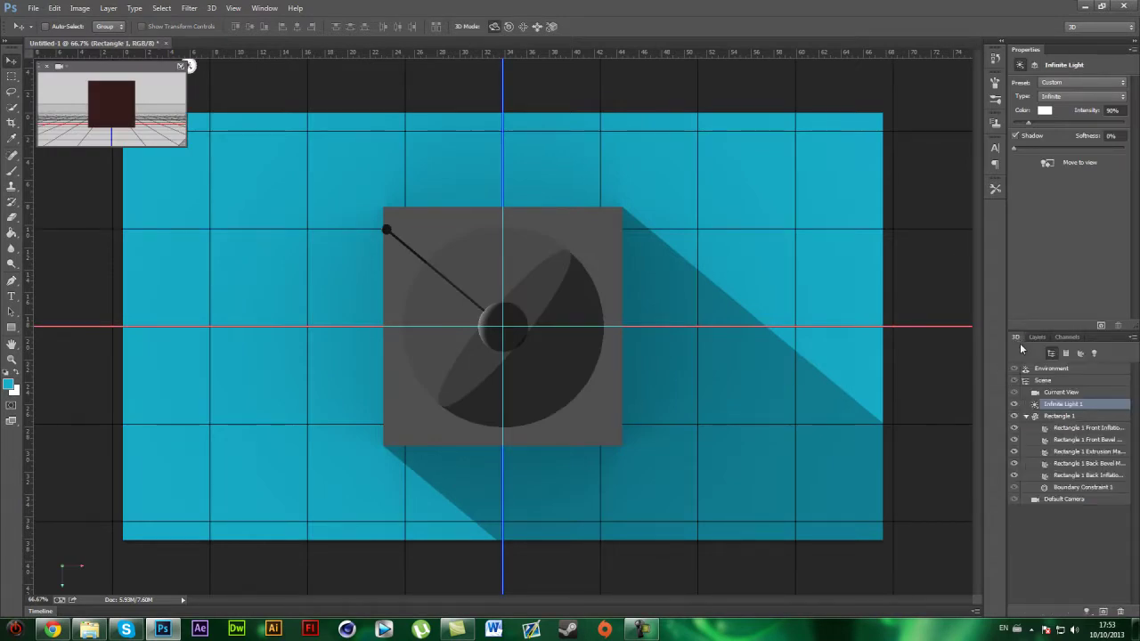
- Select the square's front inflation material and set its diffuse and specular colors to light red
click(1068, 429)
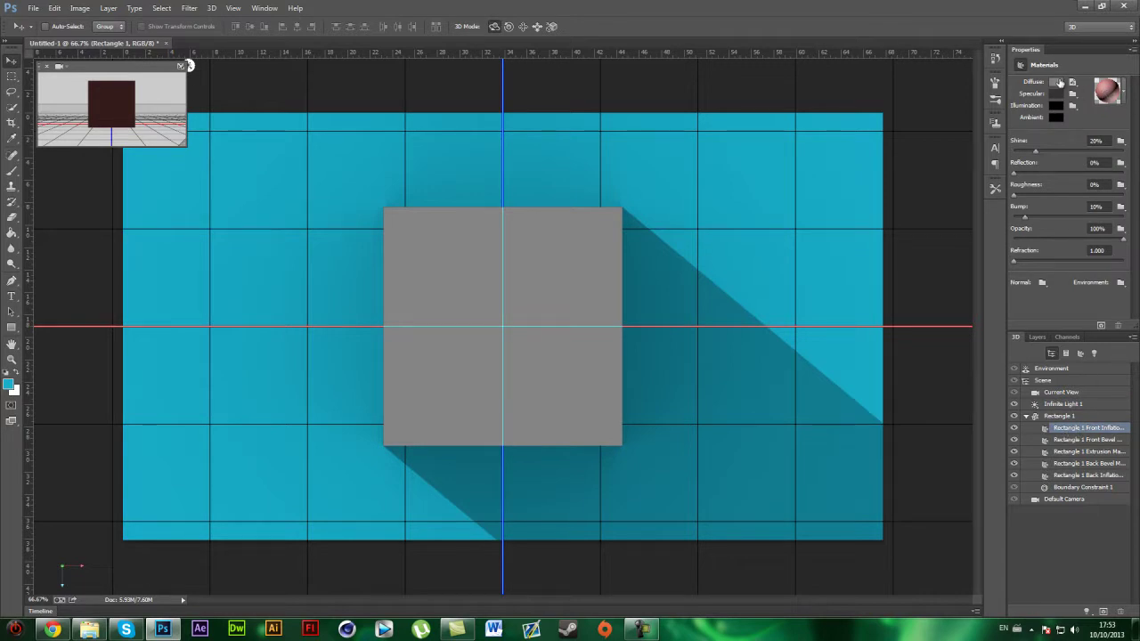
click(1058, 82)
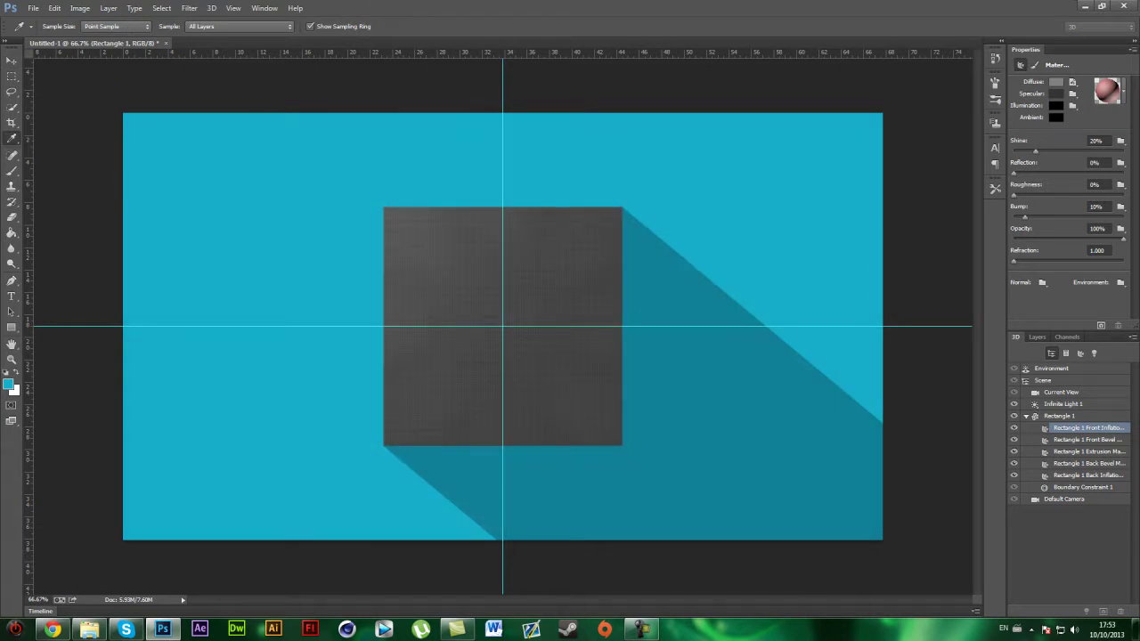
click(651, 224)
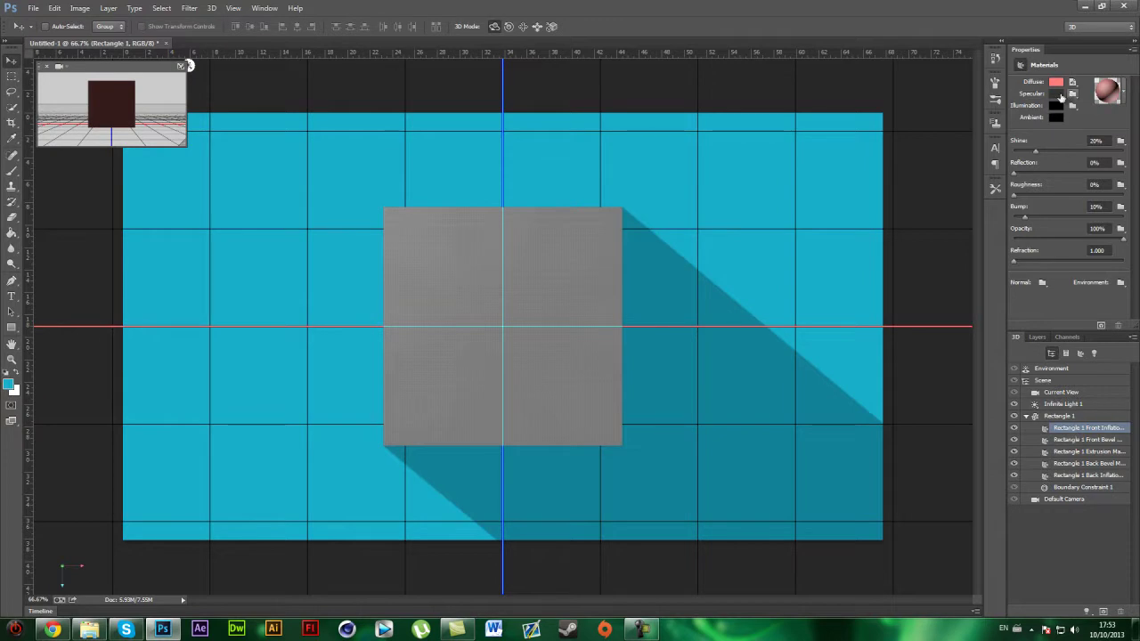
click(1058, 94)
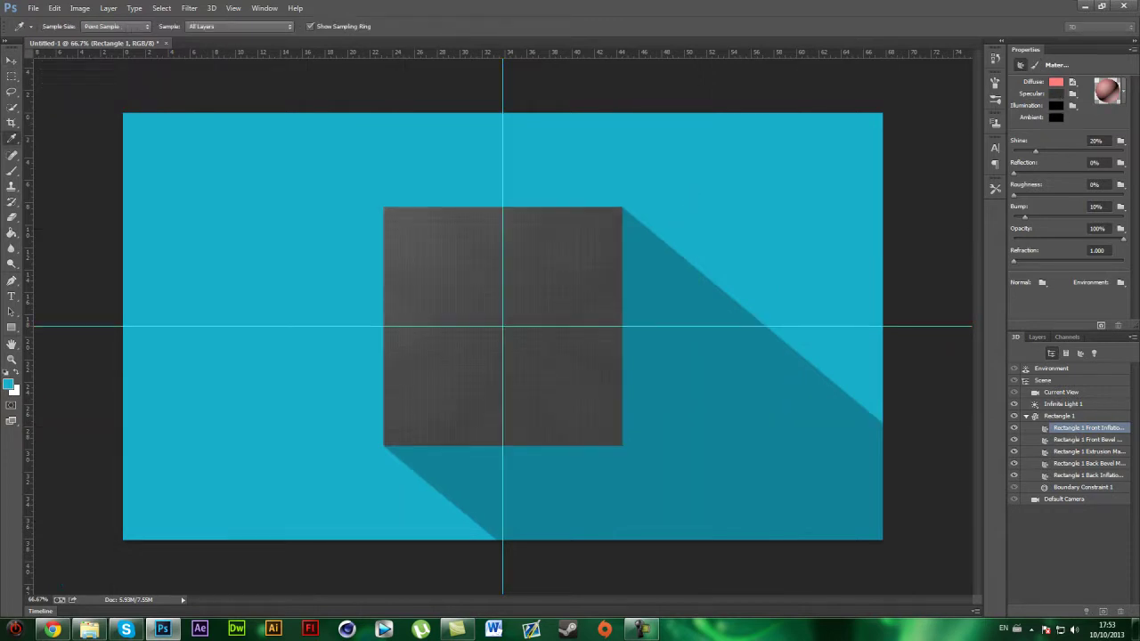
key(Return)
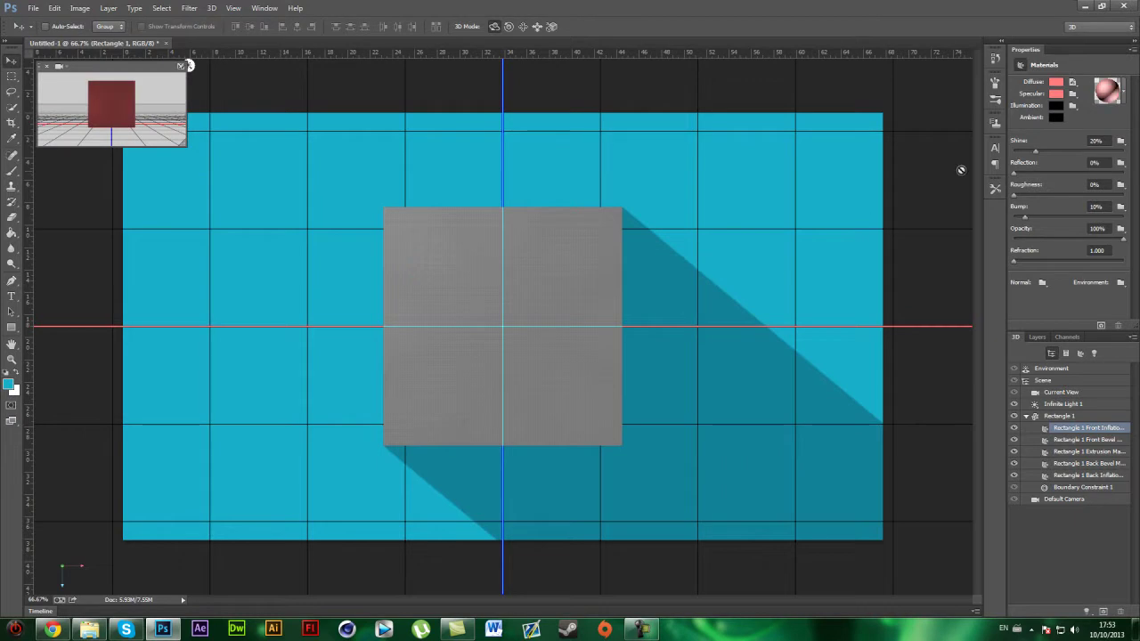
- Set the front inflation material's illumination color to white and its diffuse color to a stronger red
click(1057, 105)
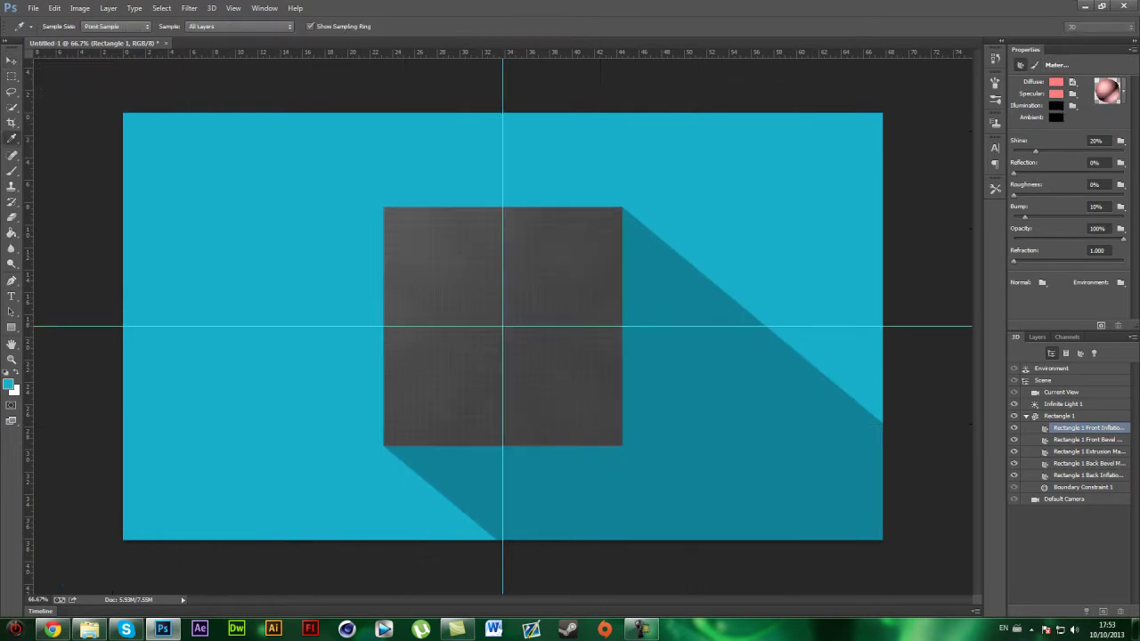
key(Return)
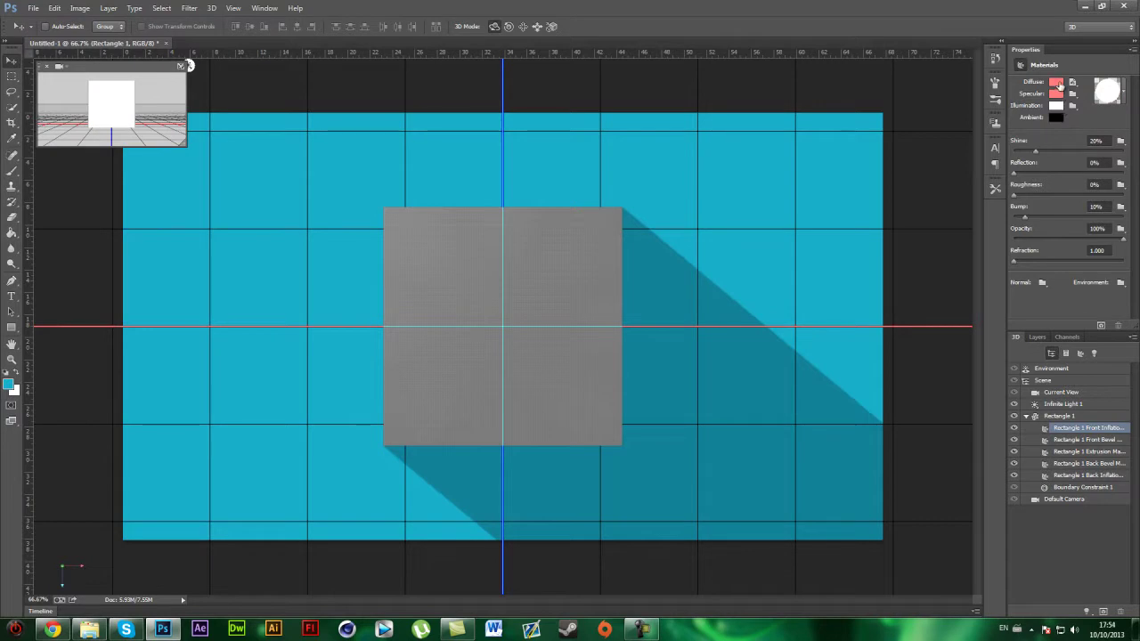
click(1056, 81)
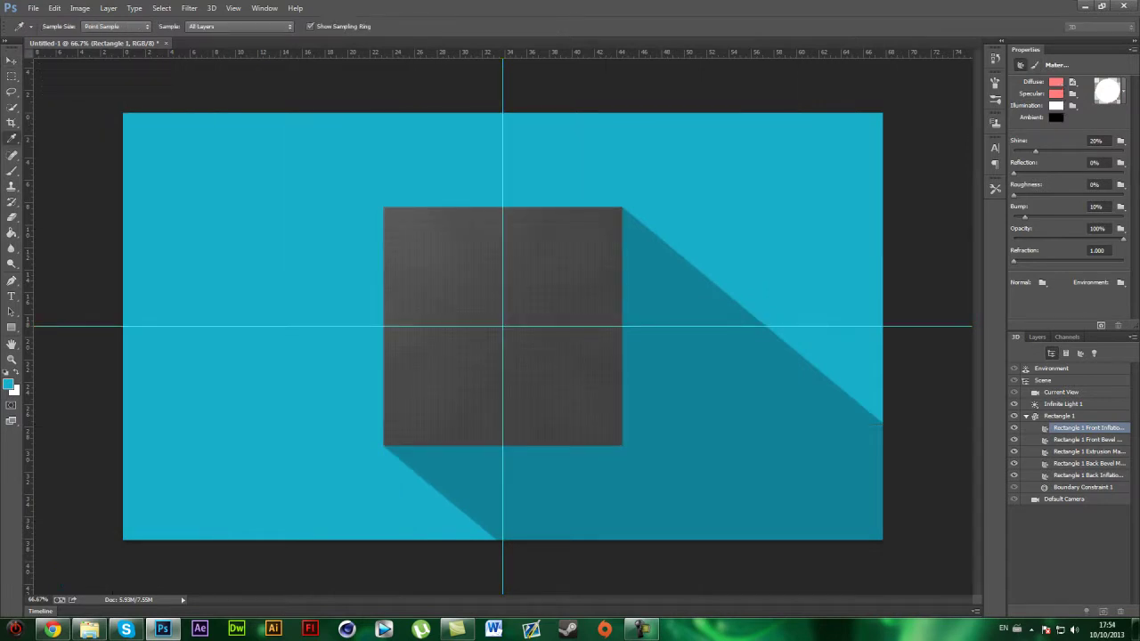
key(Return)
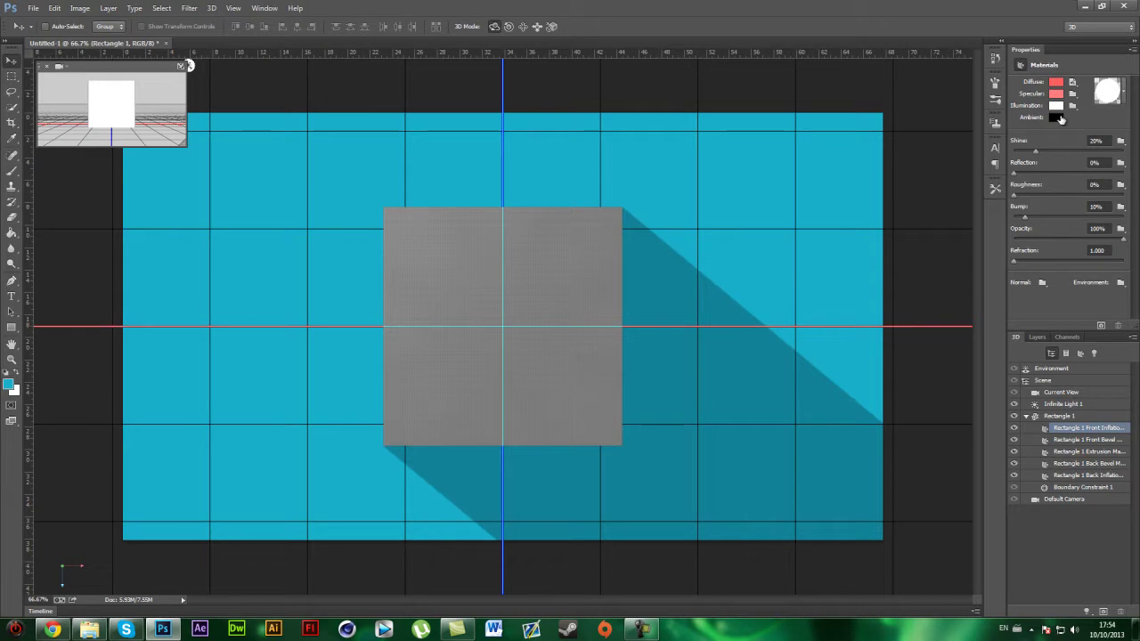
- Set the front inflation material's ambient and illumination colors to red
click(1057, 106)
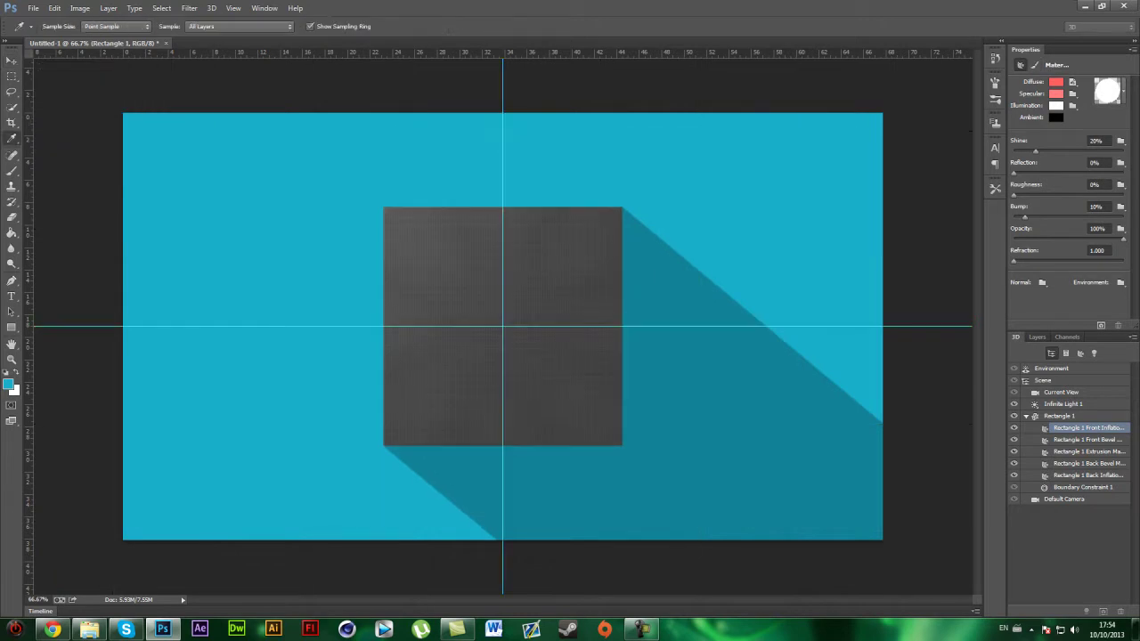
key(Return)
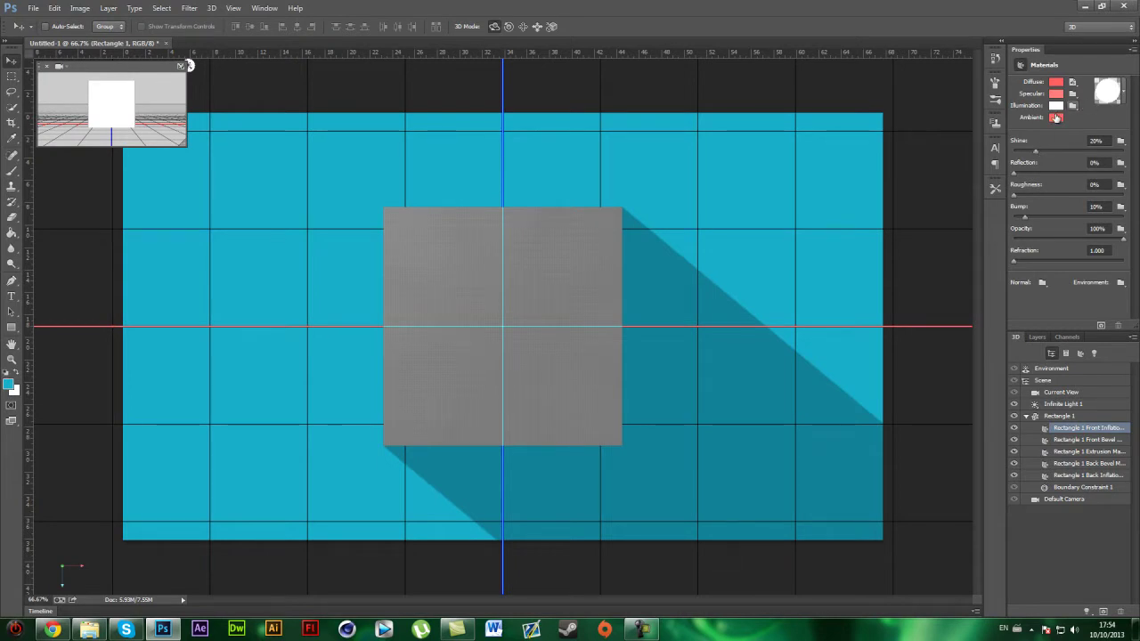
click(1056, 106)
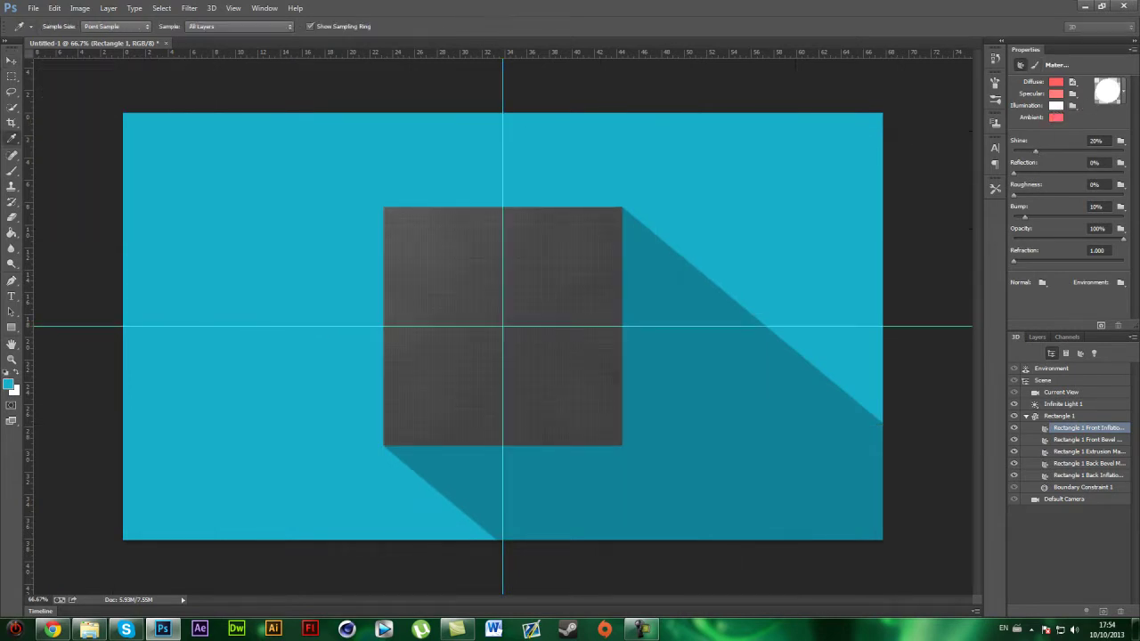
key(Return)
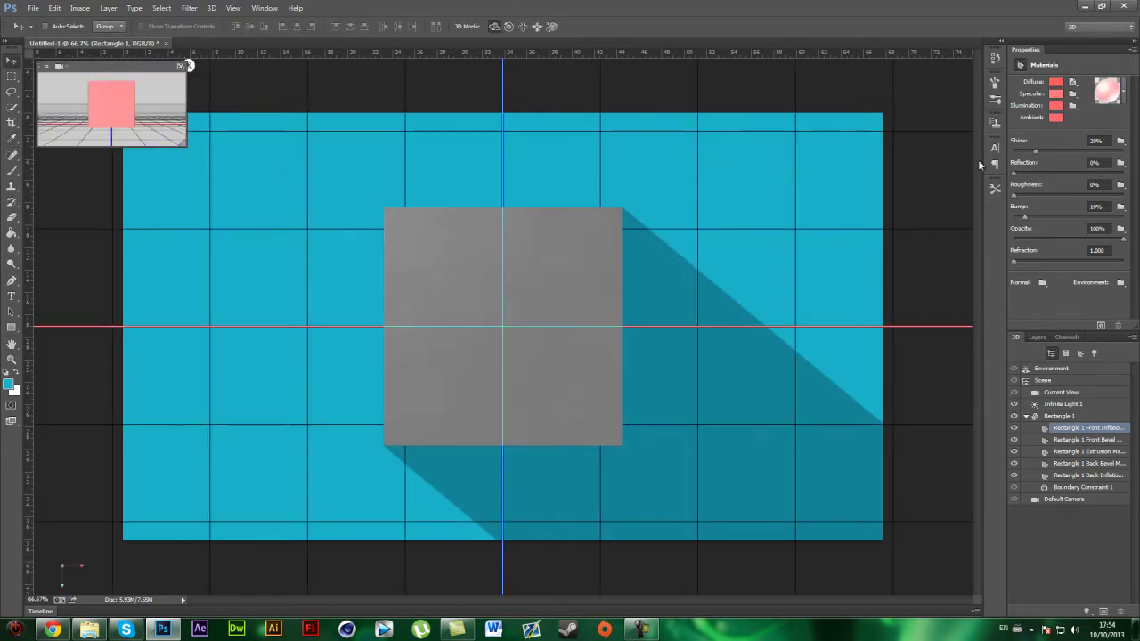
- Set the front inflation material's specular and diffuse colors to a darker red, and render the scene
click(1056, 105)
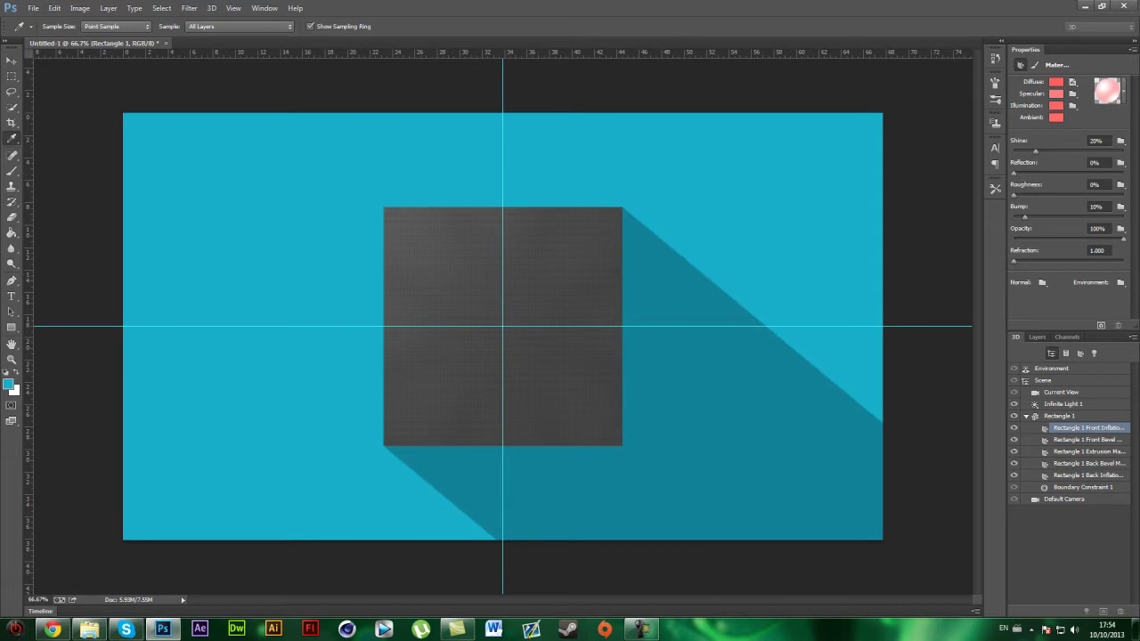
key(Return)
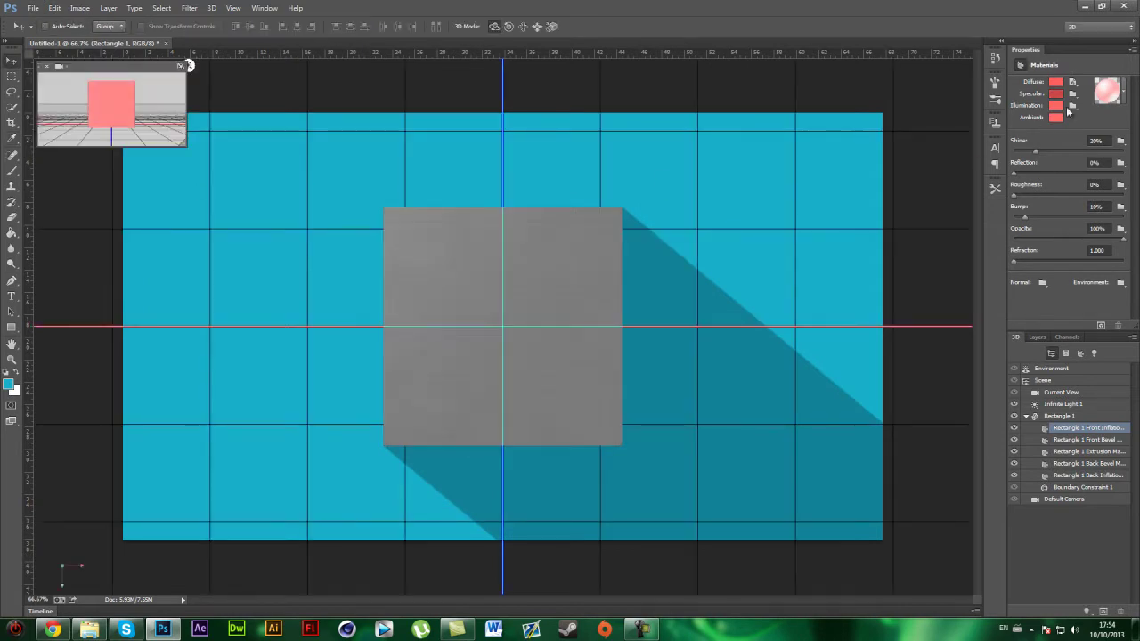
click(1061, 83)
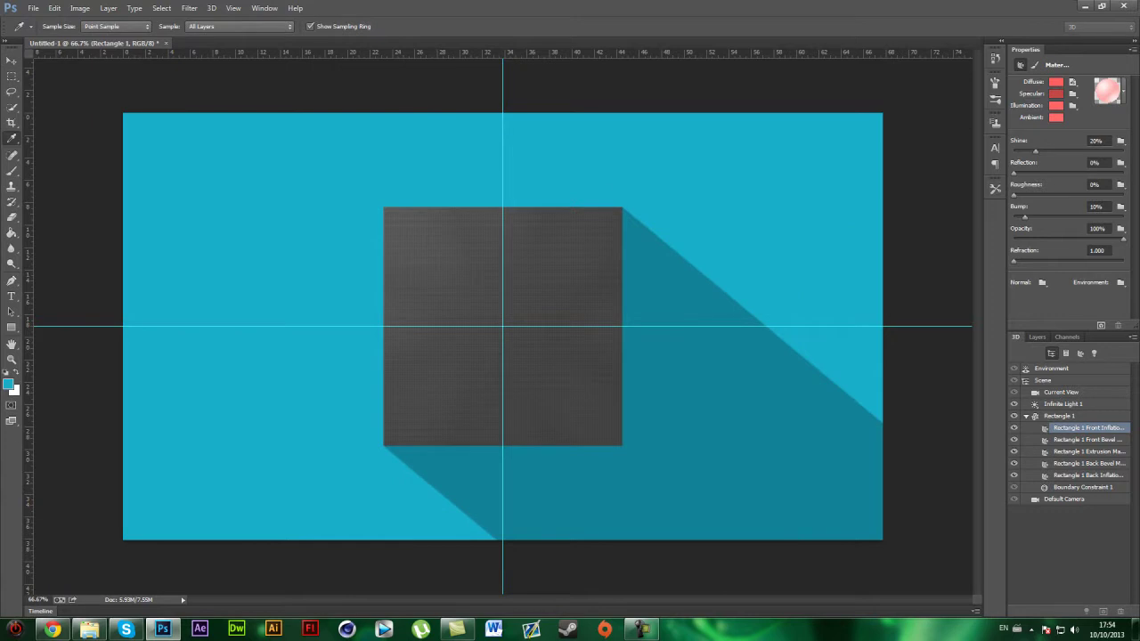
key(Escape)
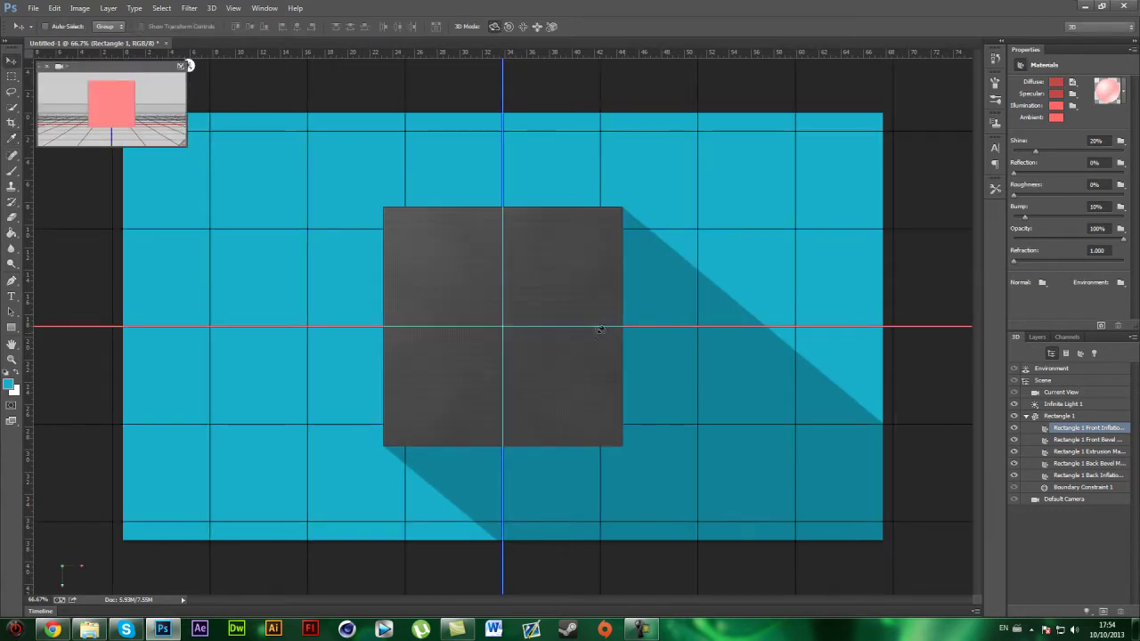
click(1100, 326)
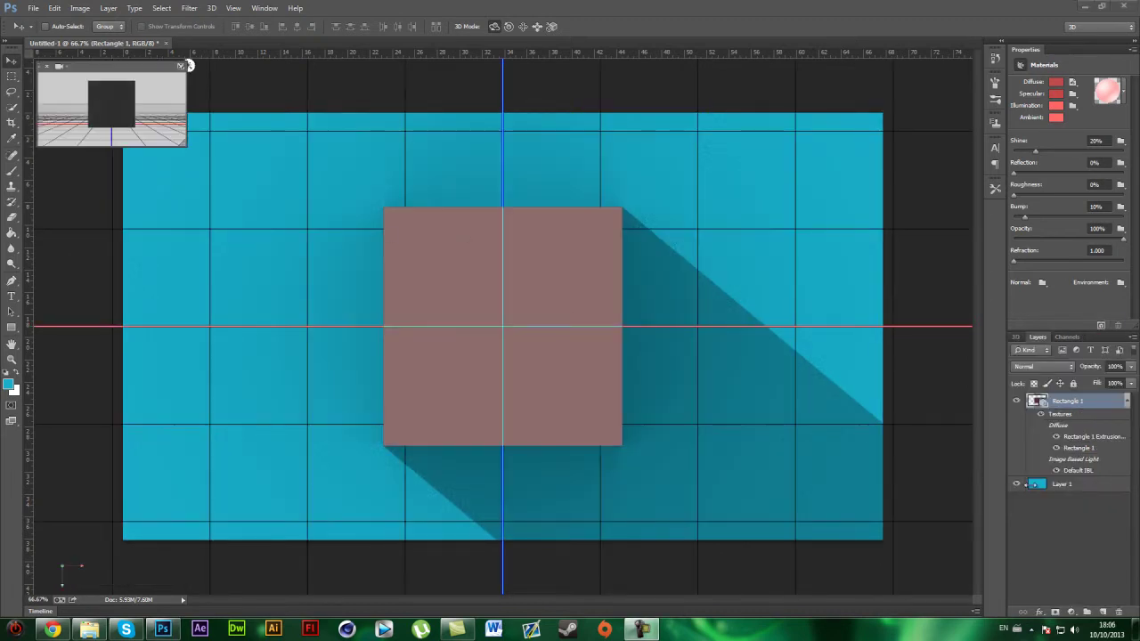
- Compare the recolored square with and without 3D overlays by alternating between Layer 1 and Rectangle 1, and return to the 3D scene components
click(1059, 485)
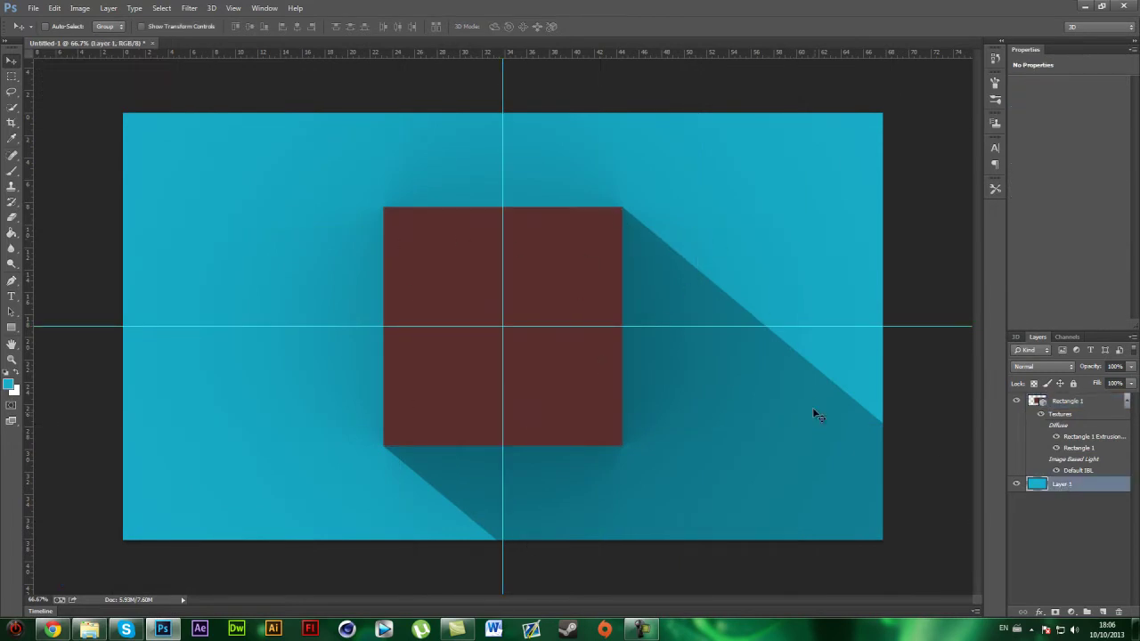
click(1069, 402)
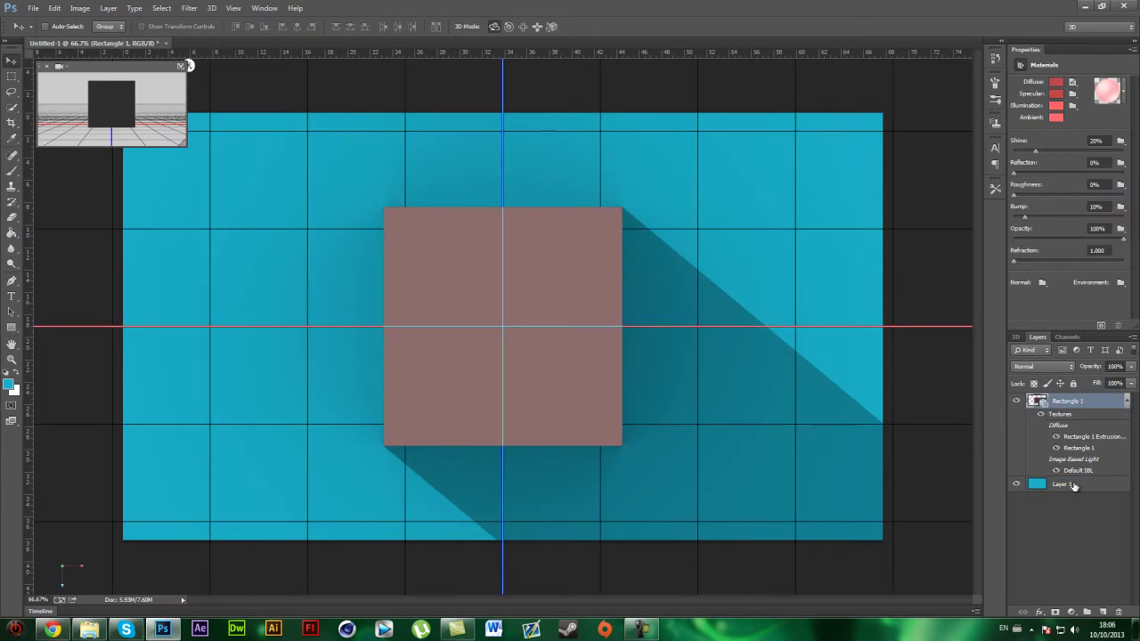
click(1073, 485)
click(1079, 403)
click(1015, 336)
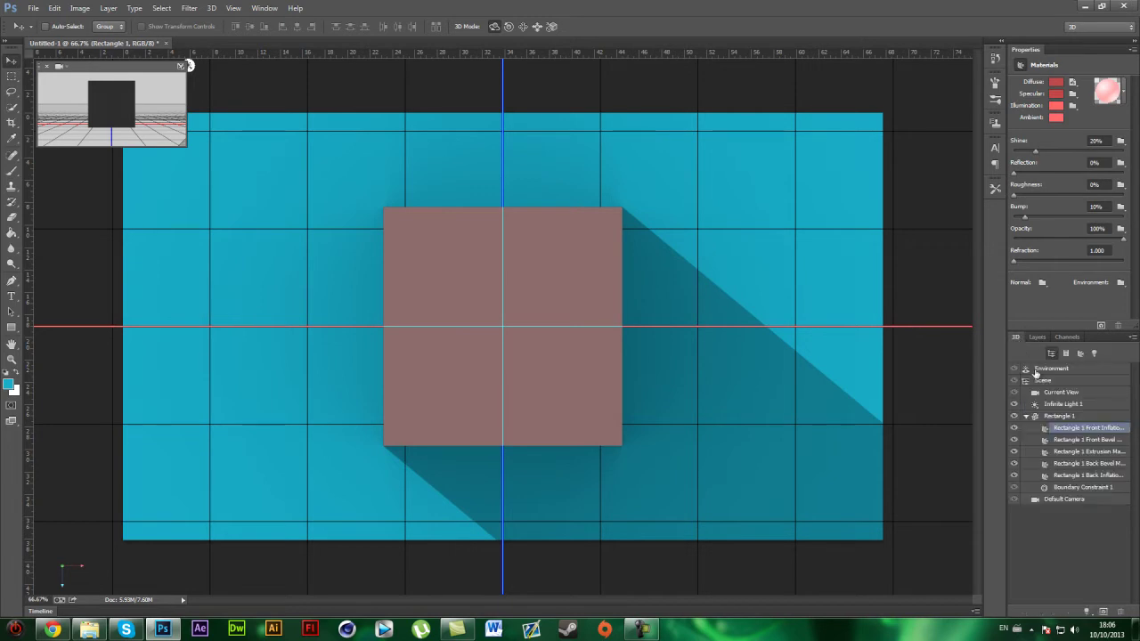
- Review the front bevel, extrusion, back bevel and back inflation materials, and activate Layer 1 to view the final image without 3D overlays
click(1075, 439)
click(1077, 451)
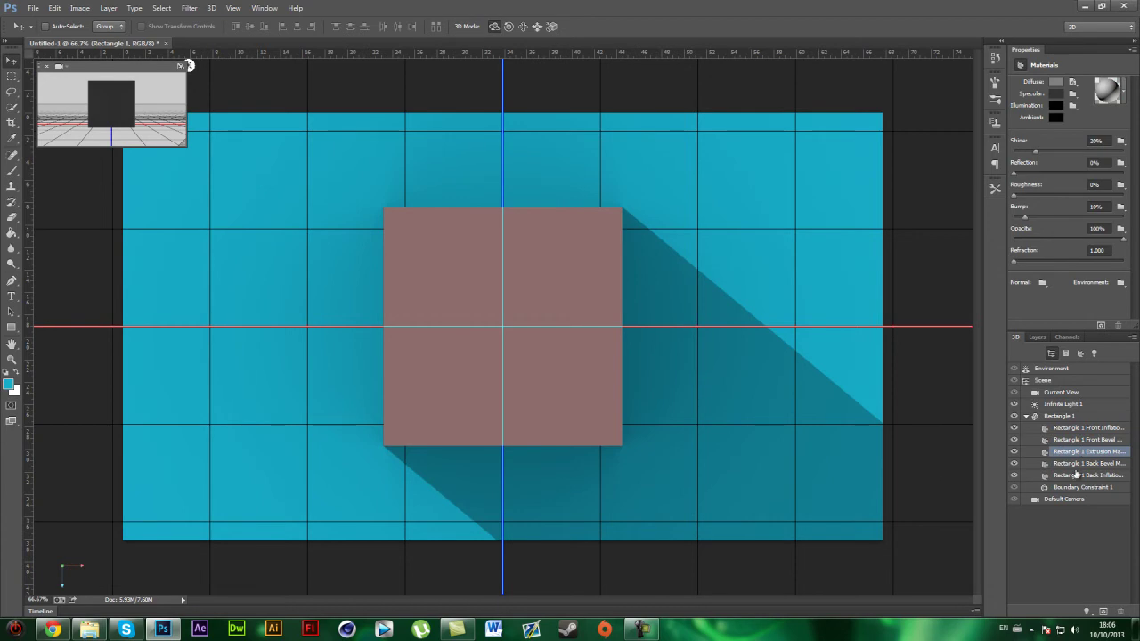
click(1080, 464)
click(1079, 475)
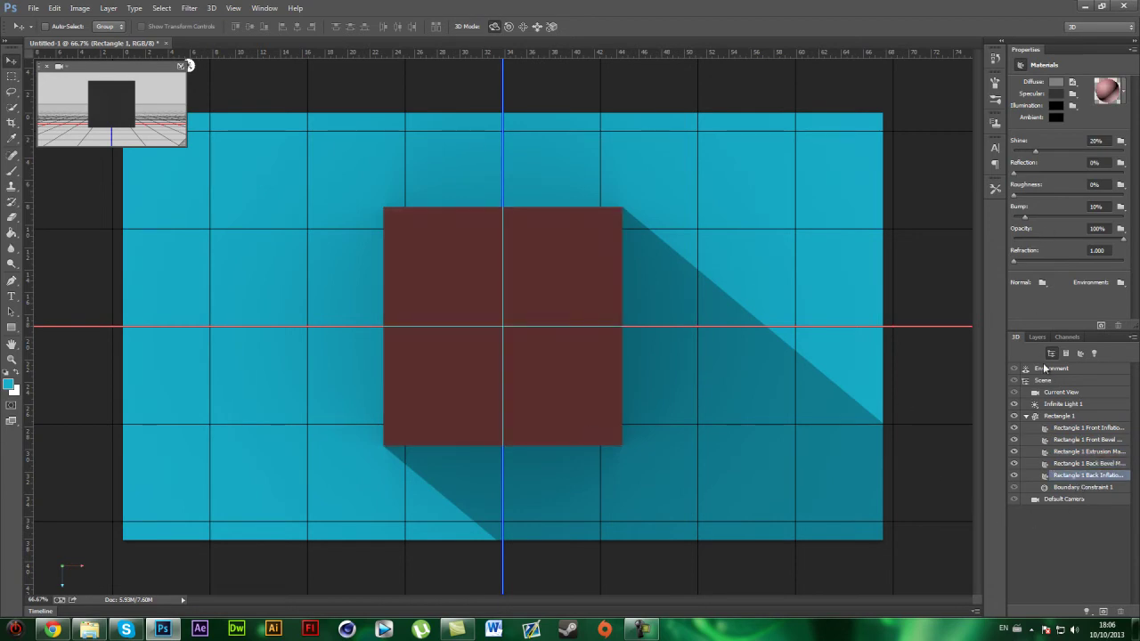
click(1039, 337)
click(1069, 483)
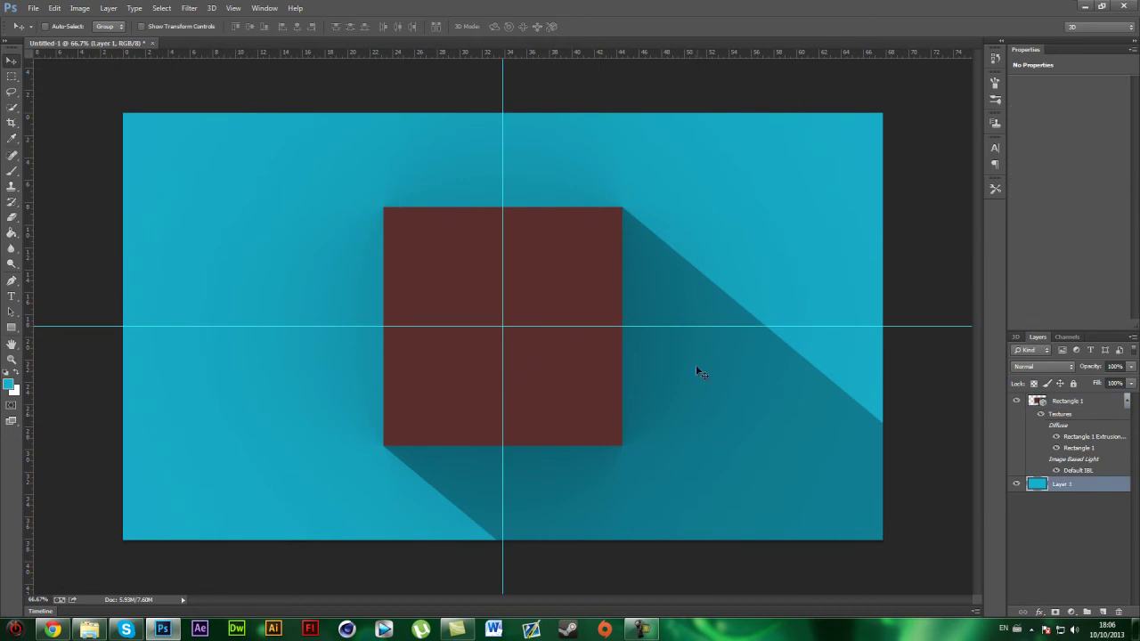